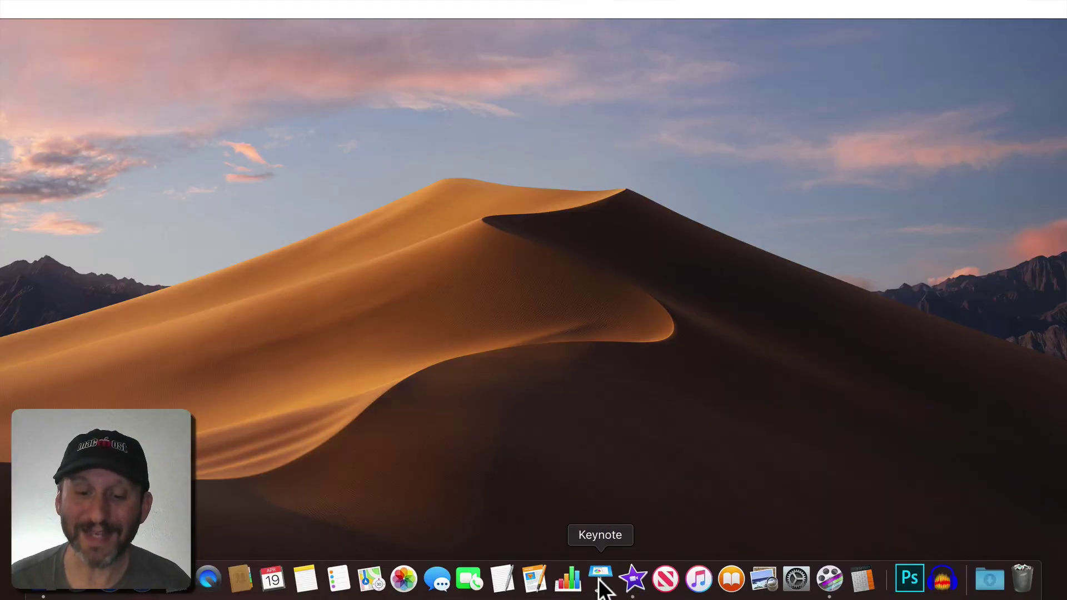
Step: Create a new Wide presentation with the Black theme, zoomed to Fit Slide
{"action": "left_click", "coordinate": [600, 579]}
{"action": "left_click", "coordinate": [528, 65]}
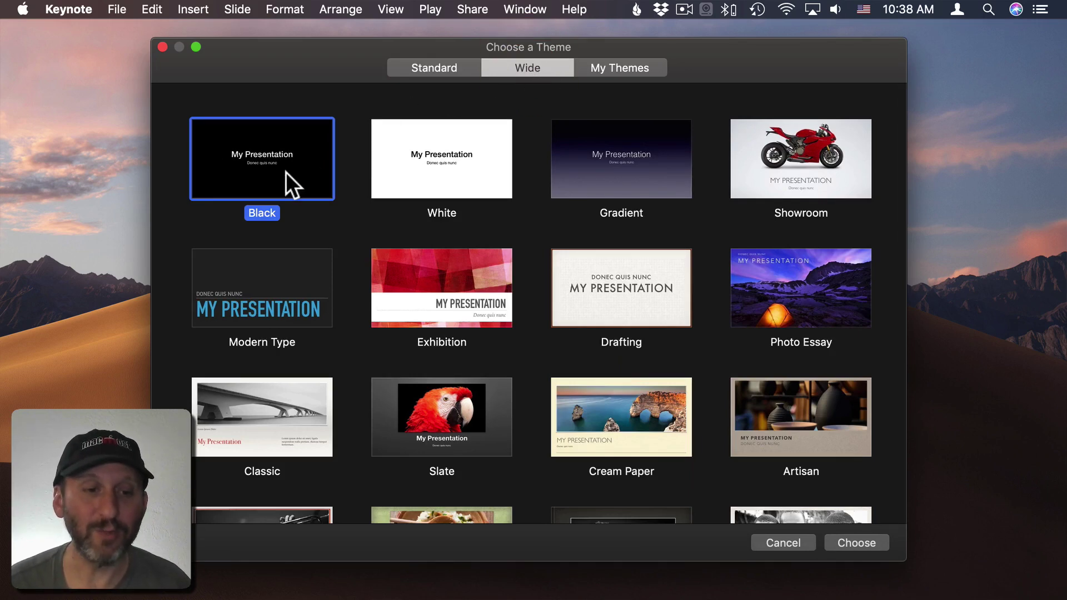
{"action": "double_click", "coordinate": [252, 168]}
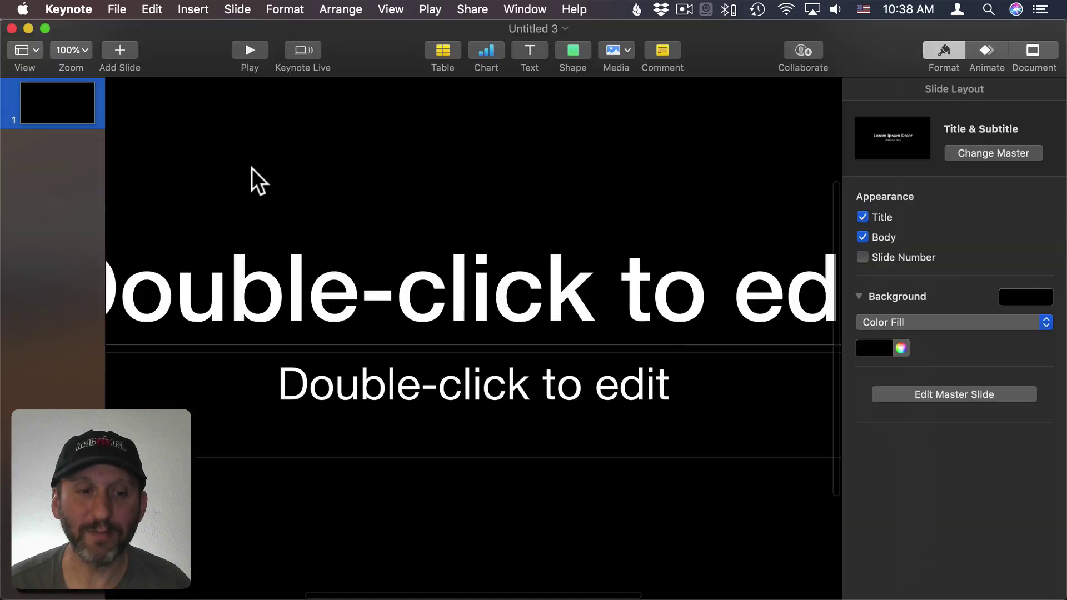
{"action": "left_click", "coordinate": [82, 51]}
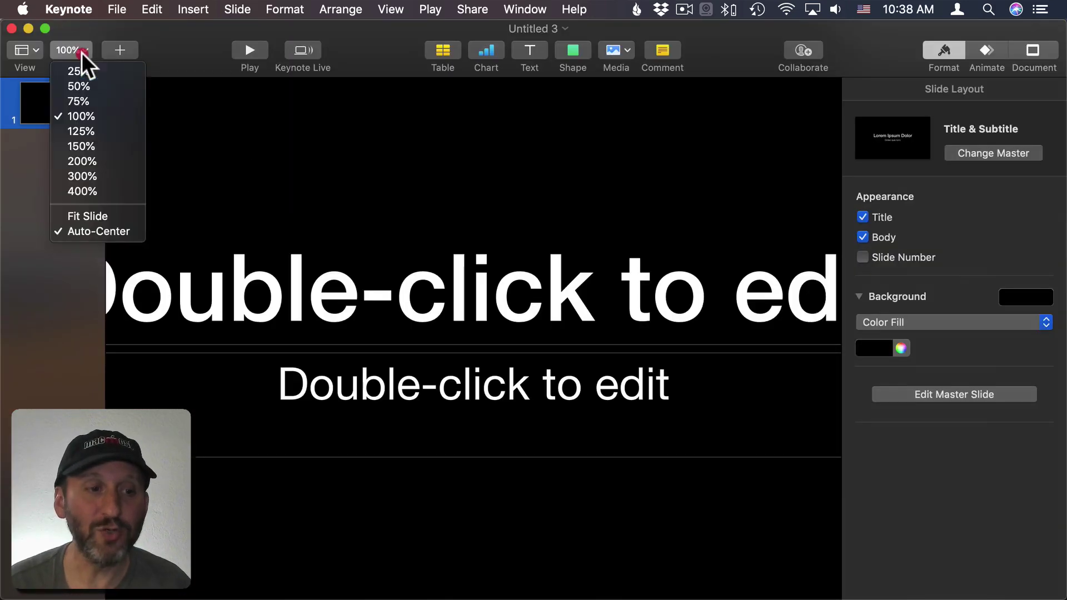
{"action": "left_click", "coordinate": [104, 214]}
Step: Delete the title and subtitle placeholders from the slide
{"action": "left_click", "coordinate": [368, 340]}
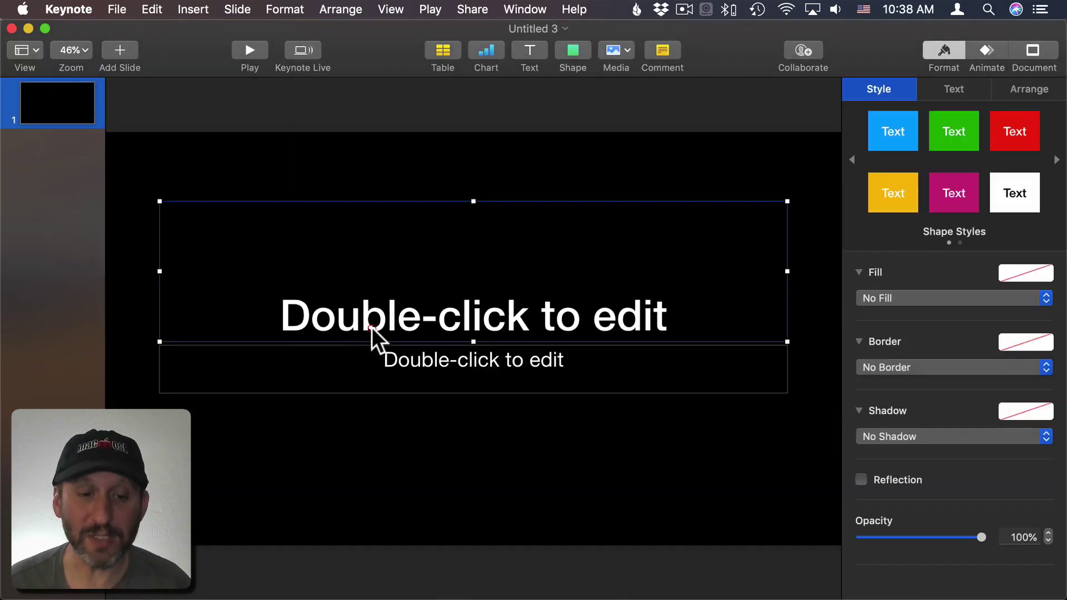
{"action": "key", "text": "BackSpace"}
{"action": "left_click", "coordinate": [390, 376]}
{"action": "key", "text": "BackSpace"}
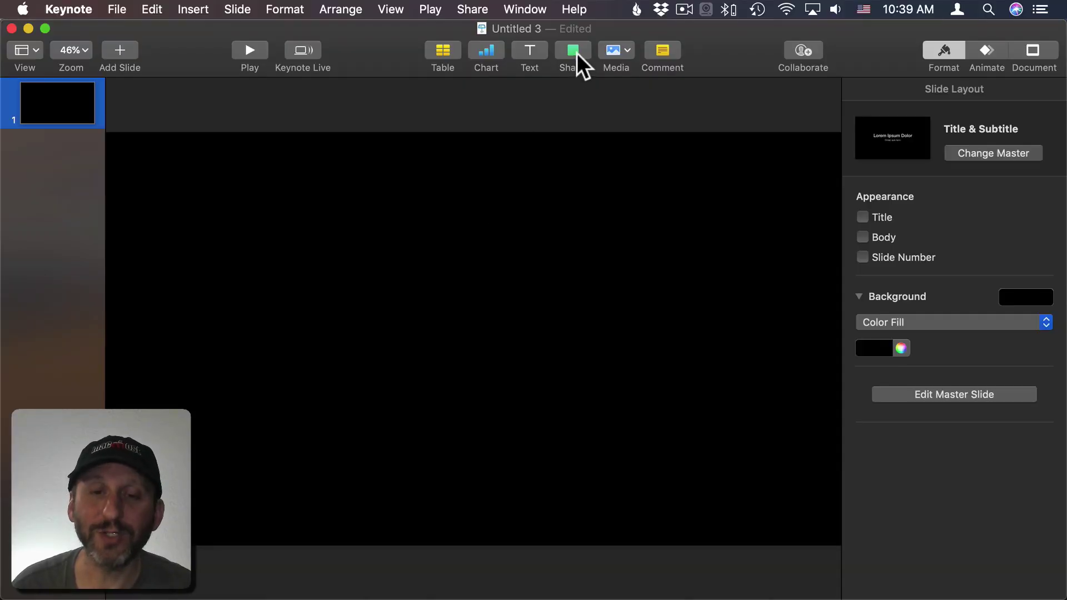
Step: Draw a three-point L-shaped corner line with the pen tool and give it a 4 pt stroke
{"action": "left_click", "coordinate": [577, 52]}
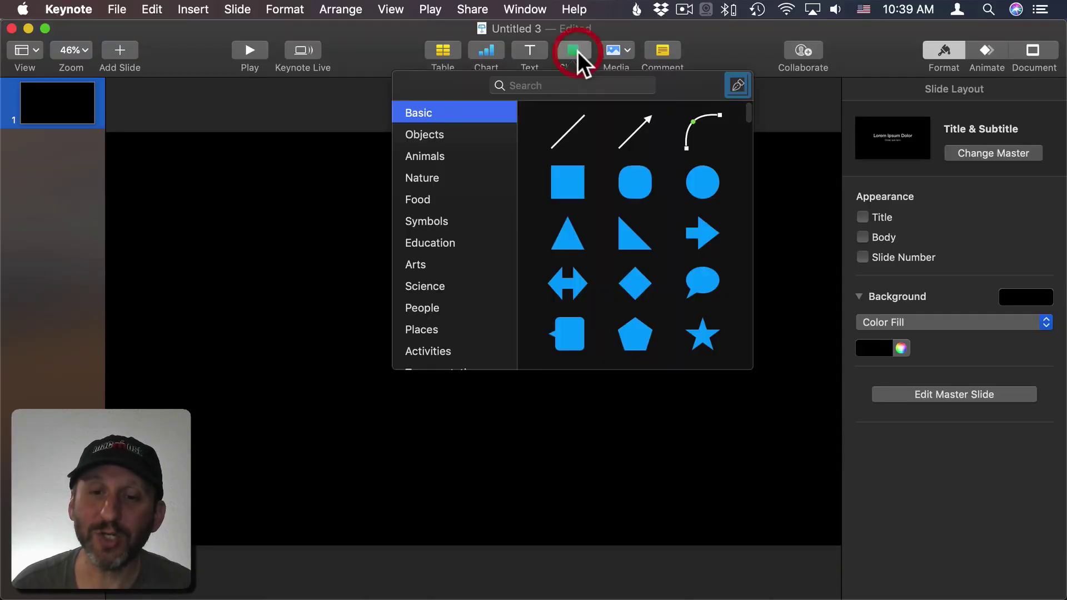
{"action": "left_click", "coordinate": [739, 82]}
{"action": "left_click", "coordinate": [232, 156]}
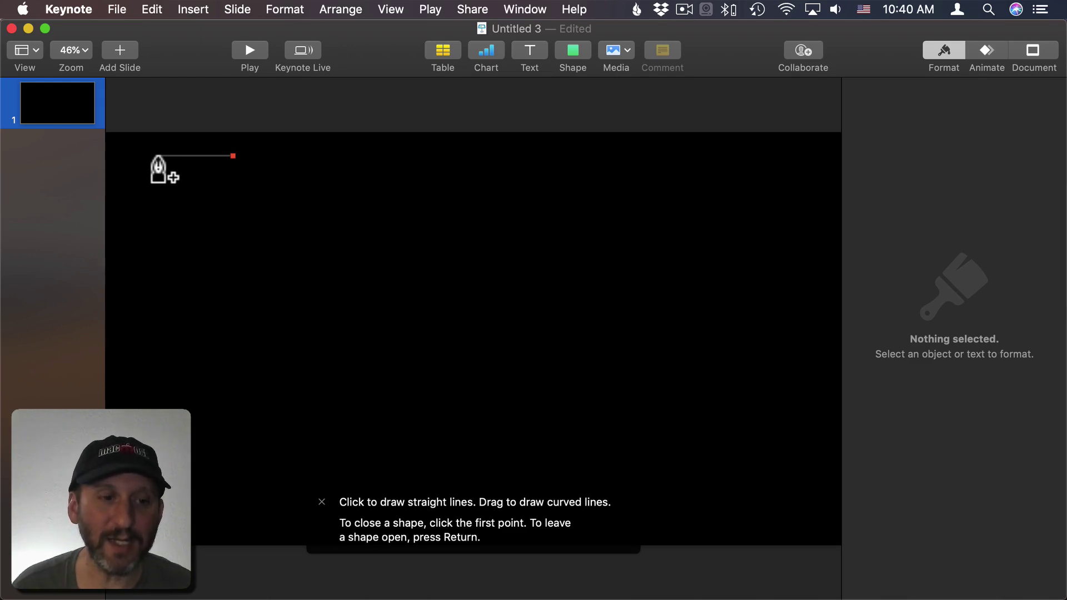
{"action": "double_click", "coordinate": [159, 156]}
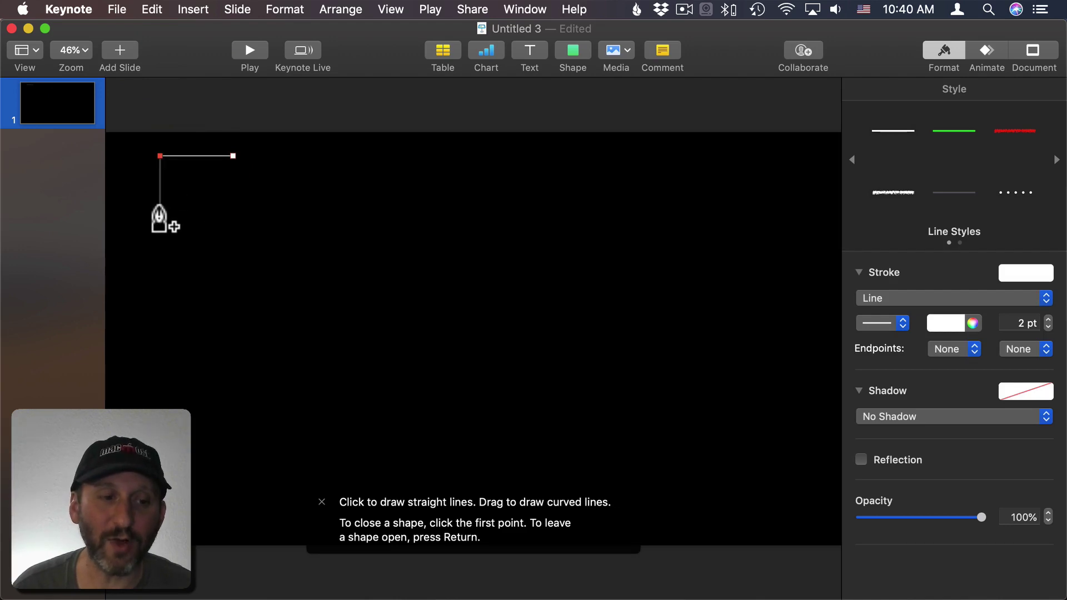
{"action": "left_click", "coordinate": [160, 208]}
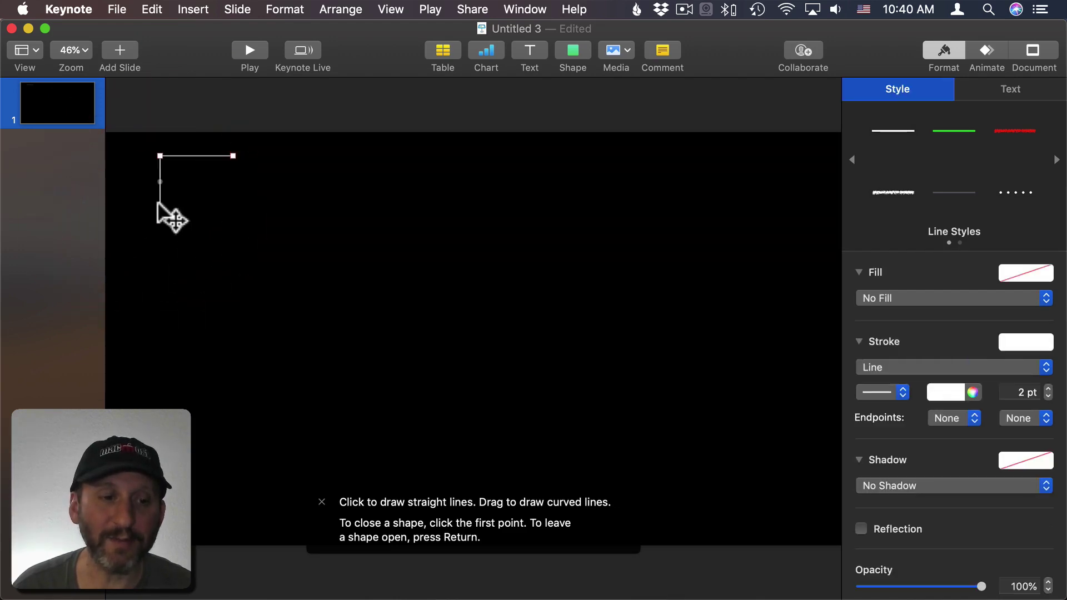
{"action": "key", "text": "Return"}
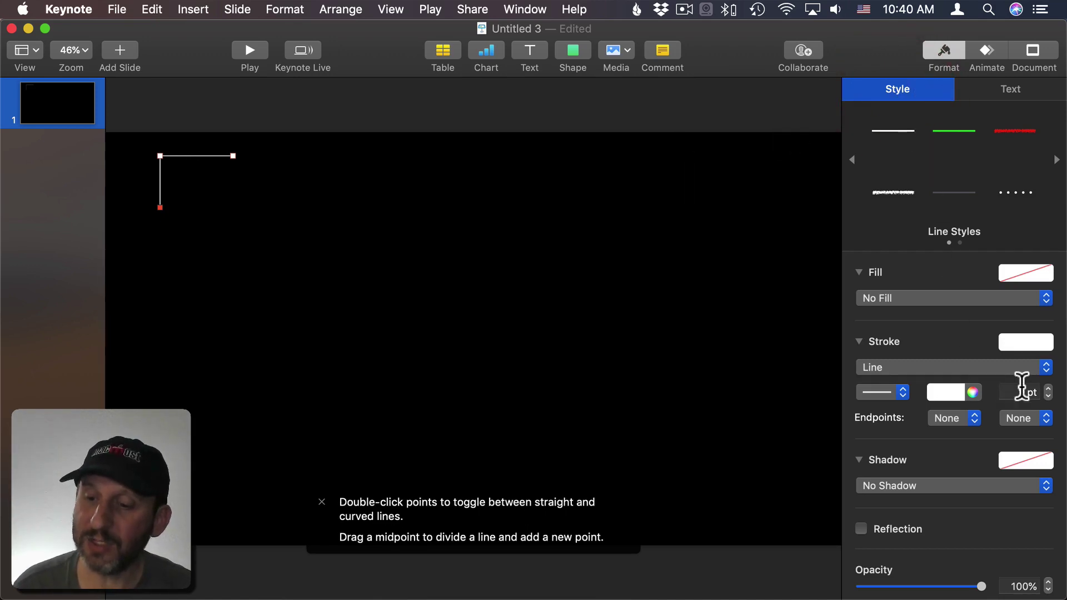
{"action": "left_click", "coordinate": [1048, 388]}
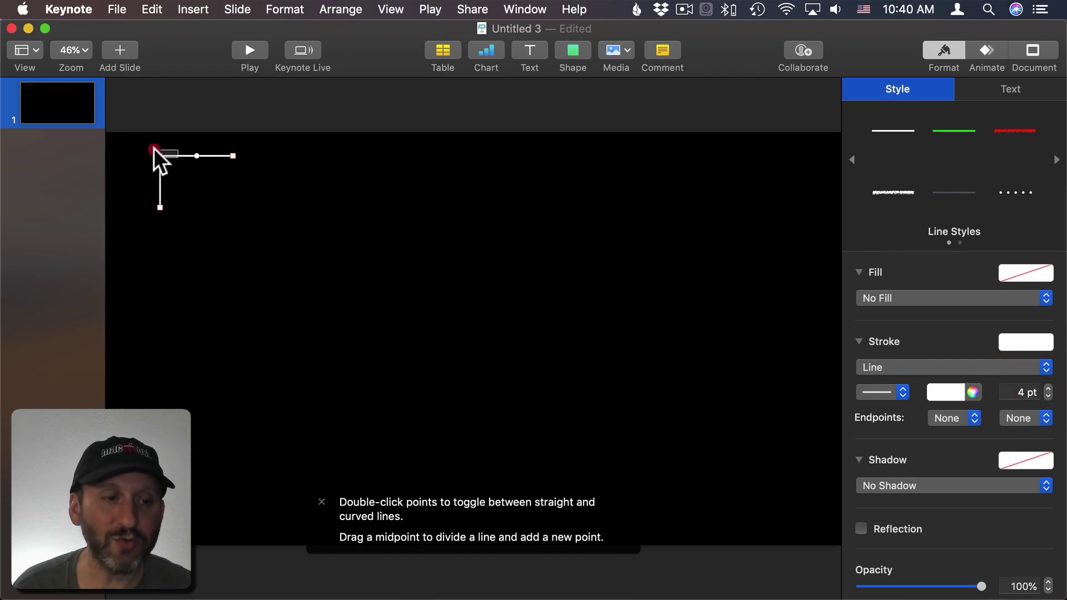
Step: Position the L-shaped line in the slide's top-left corner
{"action": "left_click", "coordinate": [182, 177]}
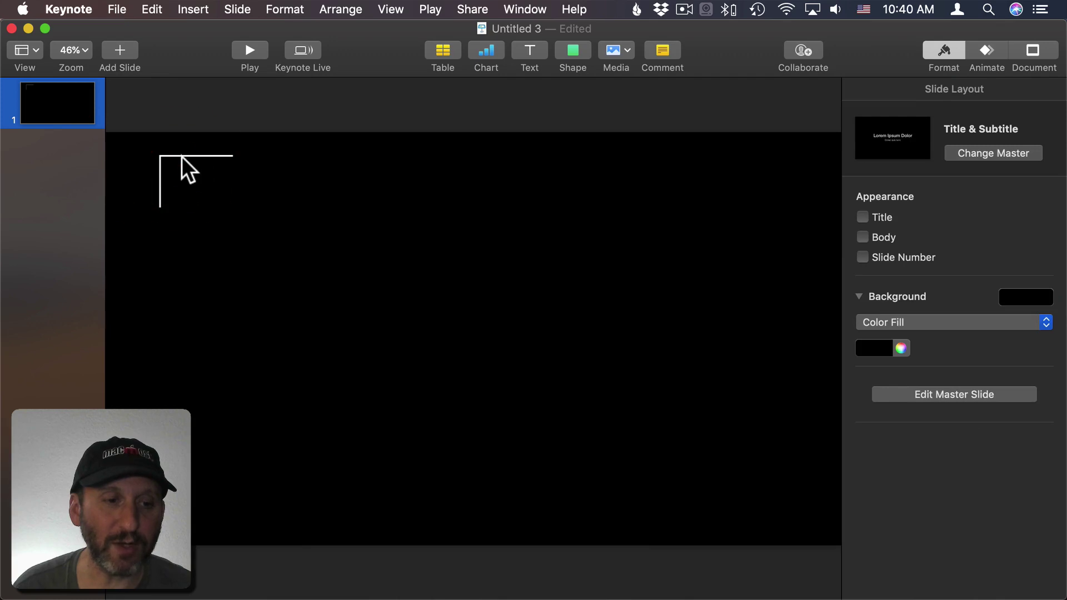
{"action": "left_click", "coordinate": [194, 156]}
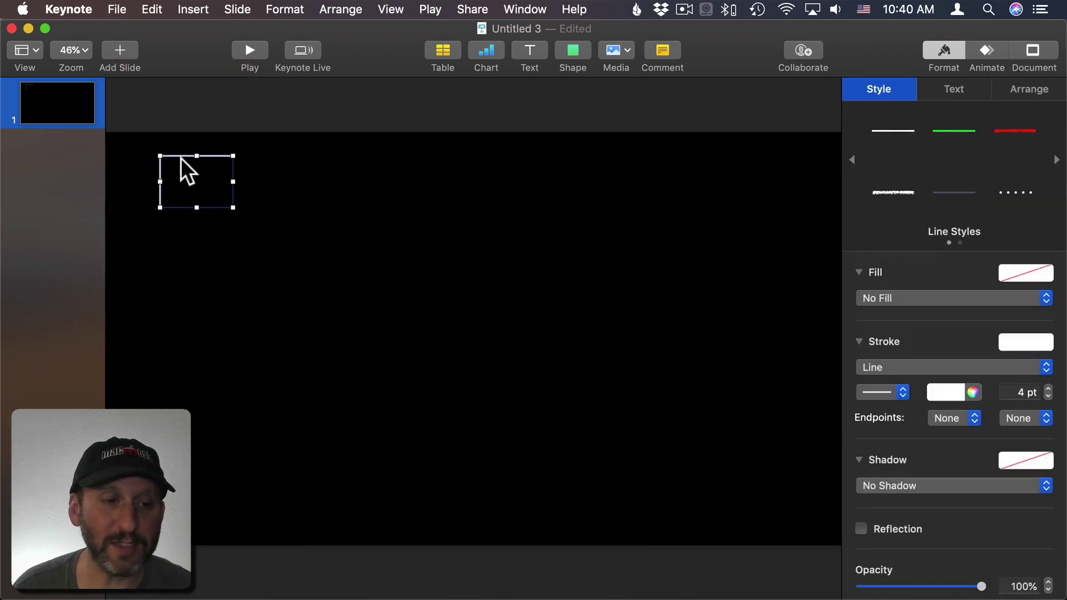
{"action": "left_click_drag", "start_coordinate": [181, 156], "coordinate": [131, 136]}
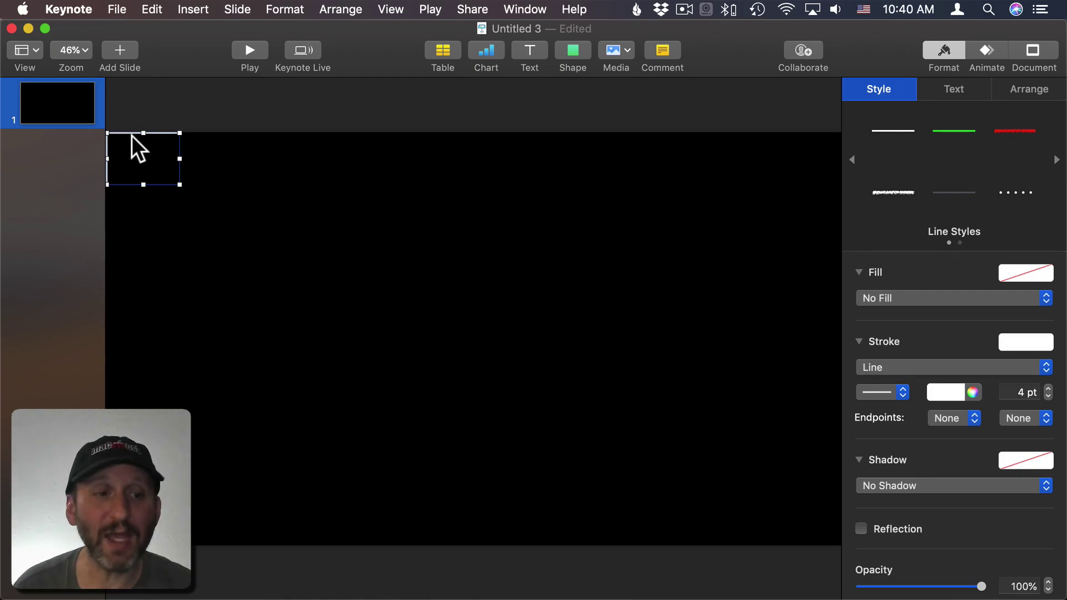
{"action": "key", "text": "shift+Right"}
{"action": "key", "text": "shift+Right"}
{"action": "key", "text": "shift+Right"}
{"action": "key", "text": "shift+Right"}
{"action": "key", "text": "shift+Right"}
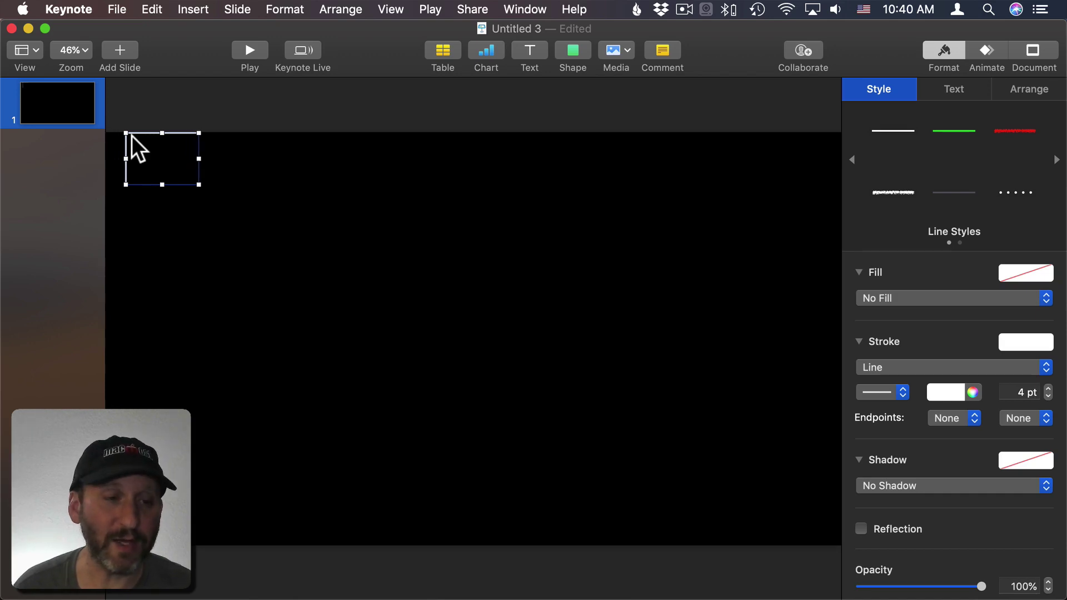
{"action": "key", "text": "shift+Down"}
{"action": "key", "text": "shift+Down"}
{"action": "key", "text": "shift+Down"}
{"action": "key", "text": "shift+Down"}
{"action": "key", "text": "shift+Down"}
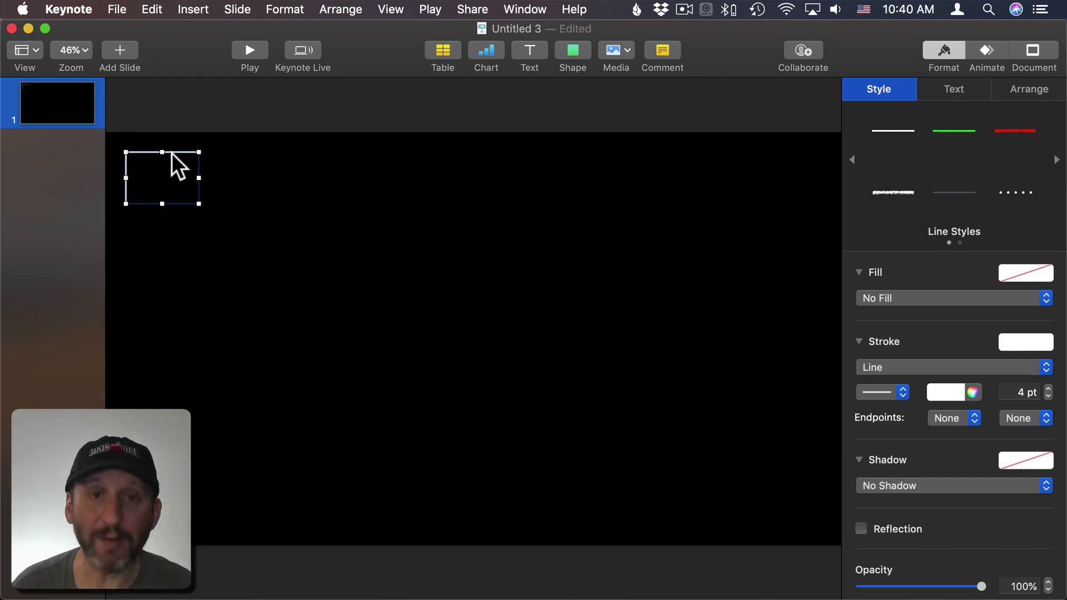
Step: Duplicate the corner line to the bottom-left and flip it vertically
{"action": "left_click_drag", "start_coordinate": [171, 152], "coordinate": [171, 492]}
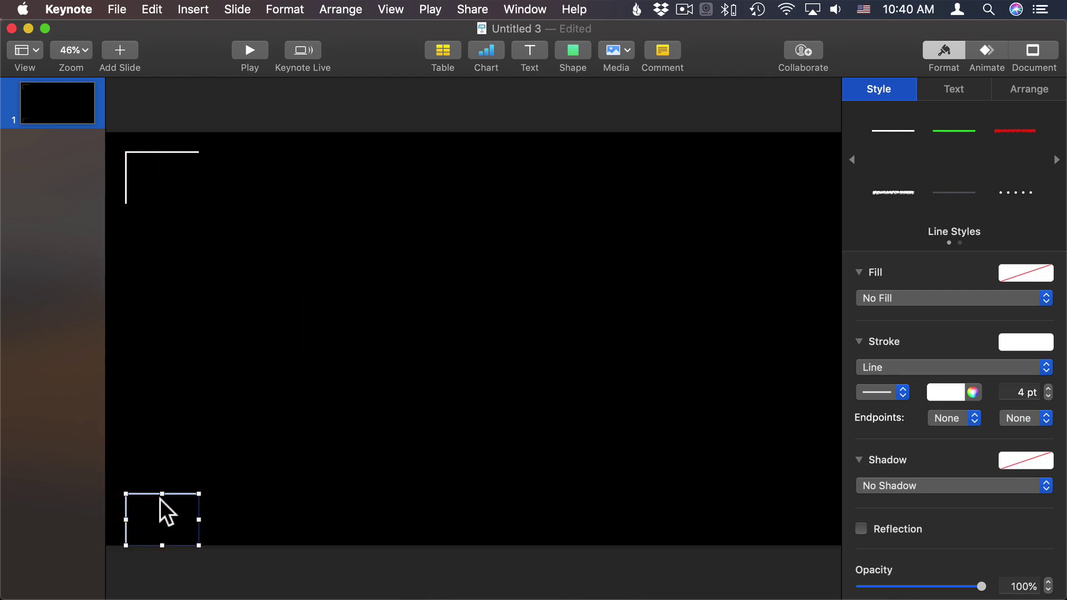
{"action": "key", "text": "shift+Up"}
{"action": "key", "text": "shift+Up"}
{"action": "key", "text": "shift+Up"}
{"action": "key", "text": "shift+Up"}
{"action": "key", "text": "shift+Up"}
{"action": "key", "text": "shift+Up"}
{"action": "key", "text": "shift+Up"}
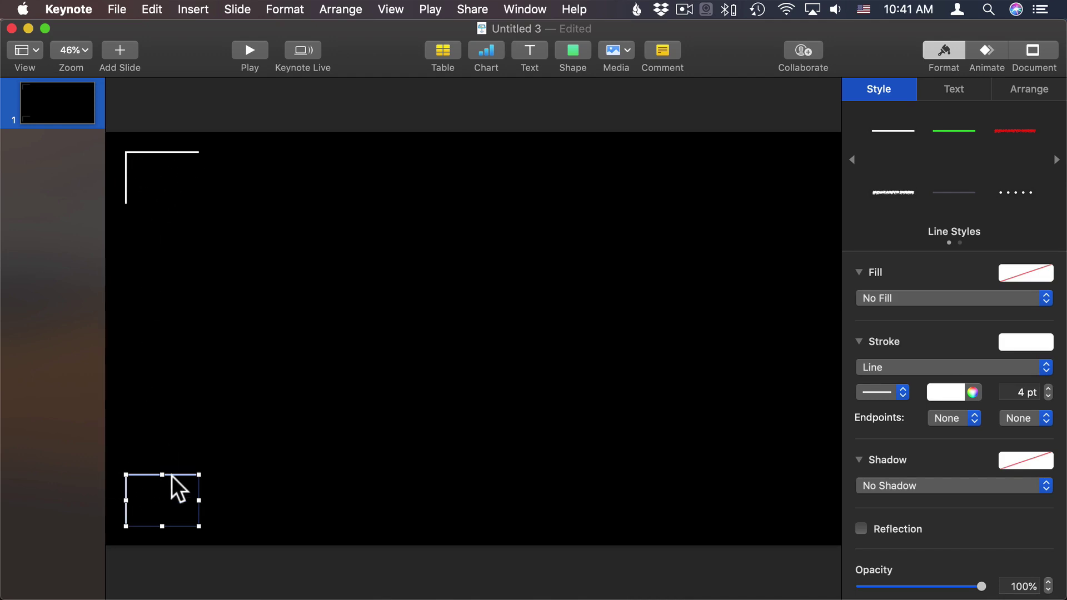
{"action": "left_click", "coordinate": [349, 9]}
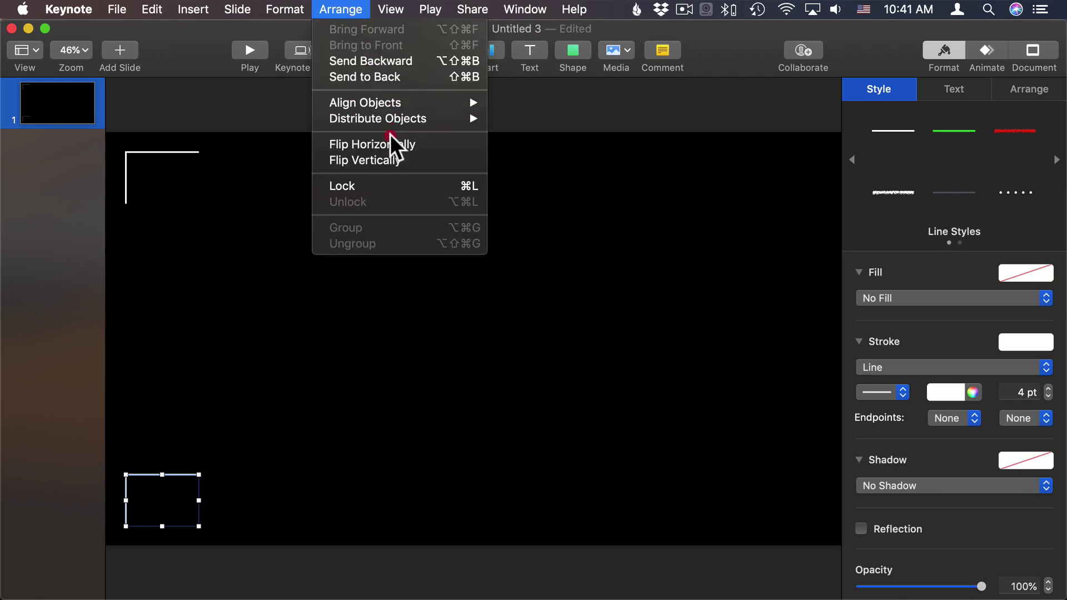
{"action": "left_click", "coordinate": [389, 160]}
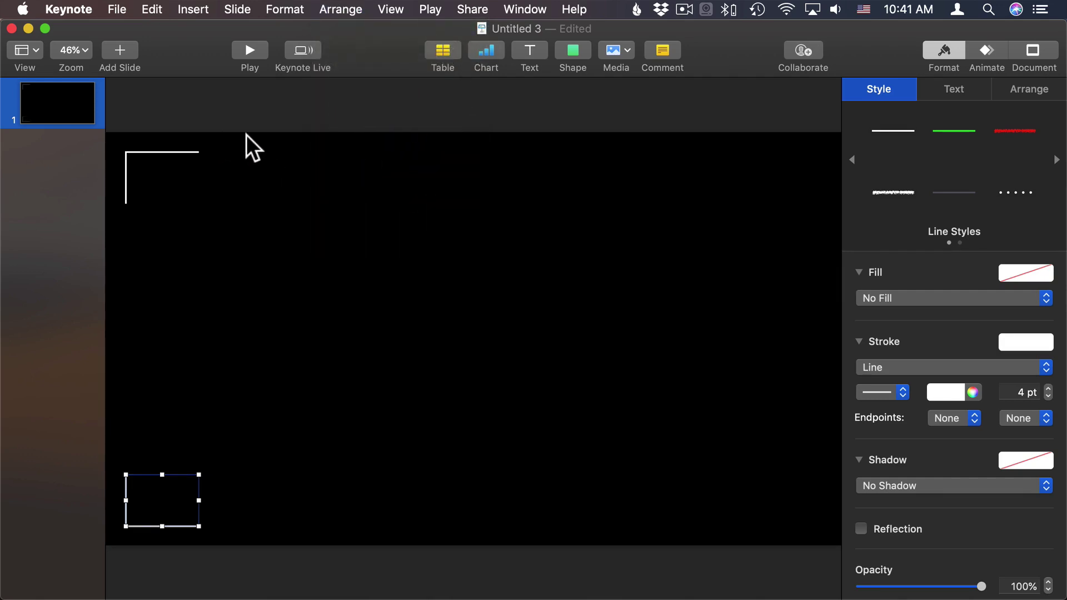
Step: Duplicate both left corners to the right side and flip them horizontally
{"action": "left_click_drag", "start_coordinate": [248, 159], "coordinate": [118, 525]}
{"action": "left_click_drag", "start_coordinate": [127, 164], "coordinate": [770, 169]}
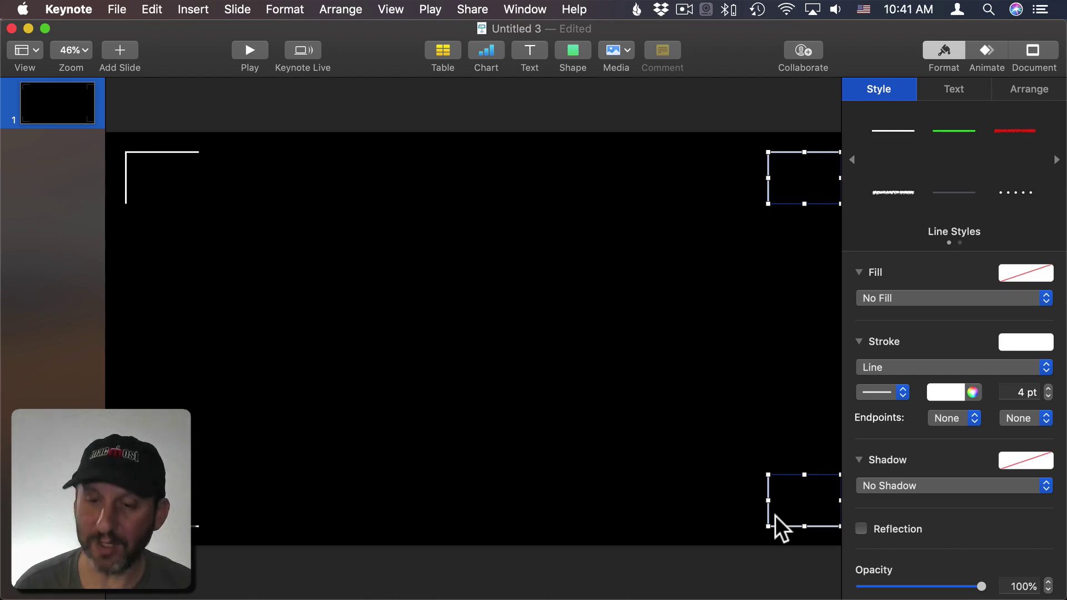
{"action": "key", "text": "shift+Left"}
{"action": "key", "text": "shift+Left"}
{"action": "key", "text": "shift+Left"}
{"action": "key", "text": "shift+Left"}
{"action": "key", "text": "shift+Left"}
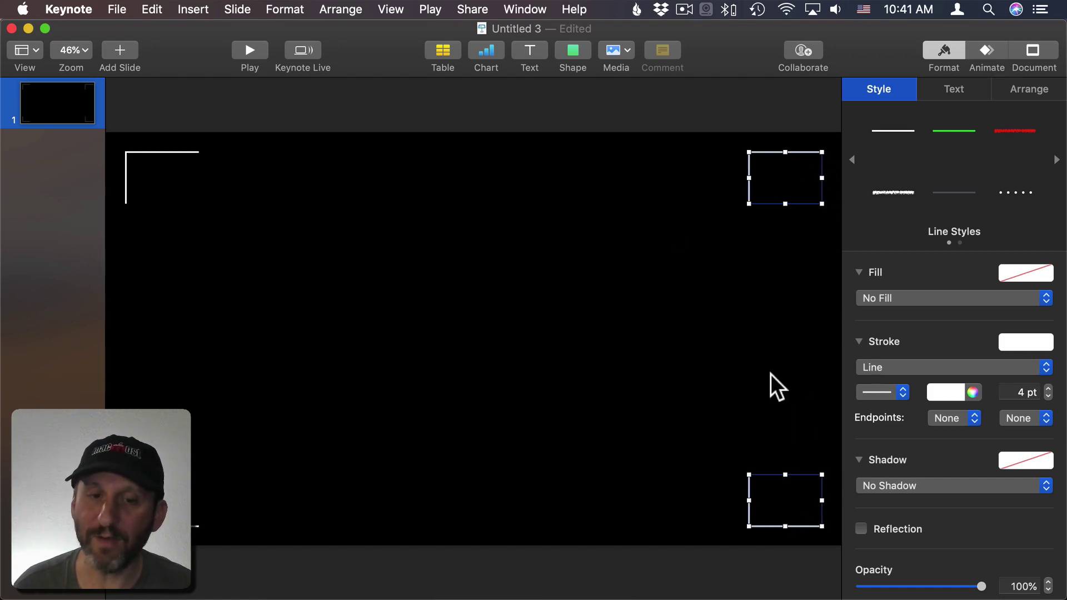
{"action": "left_click", "coordinate": [358, 9]}
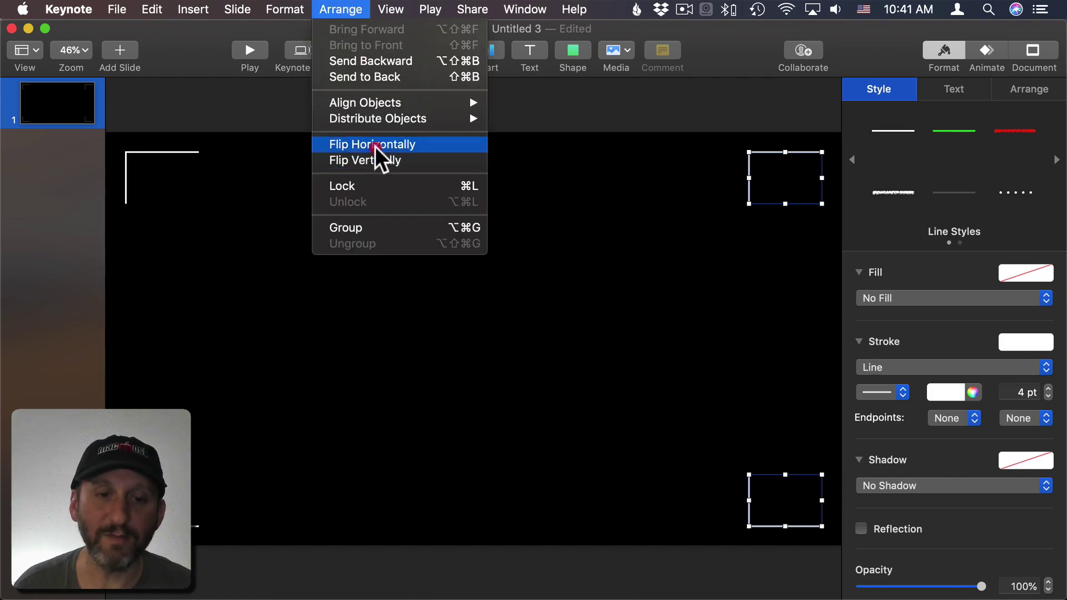
{"action": "left_click", "coordinate": [375, 145]}
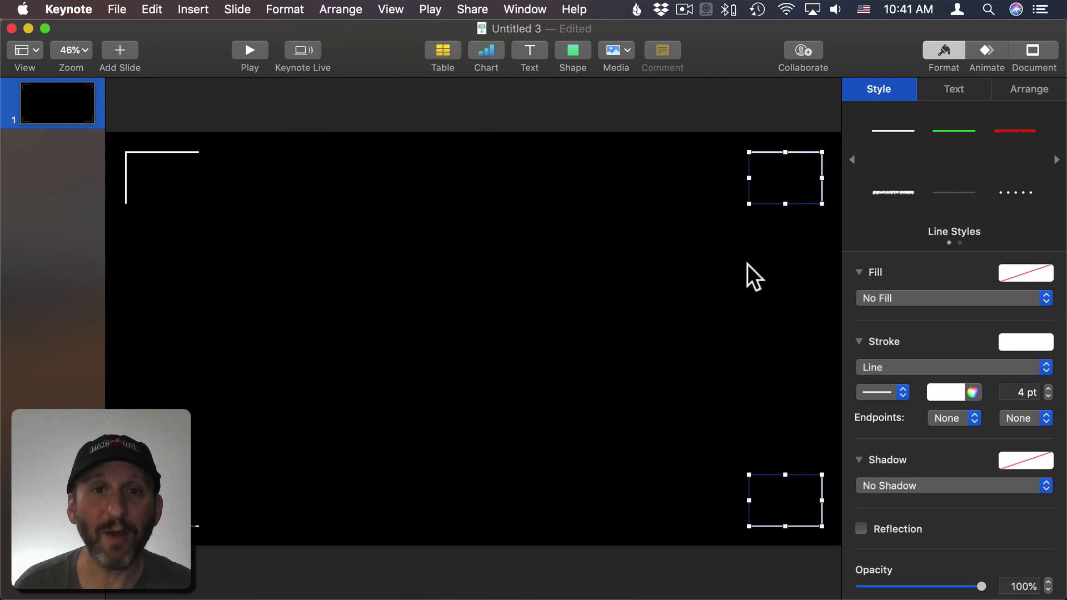
Step: Add a round circle inside the top-left bracket and fill it red
{"action": "left_click", "coordinate": [535, 229]}
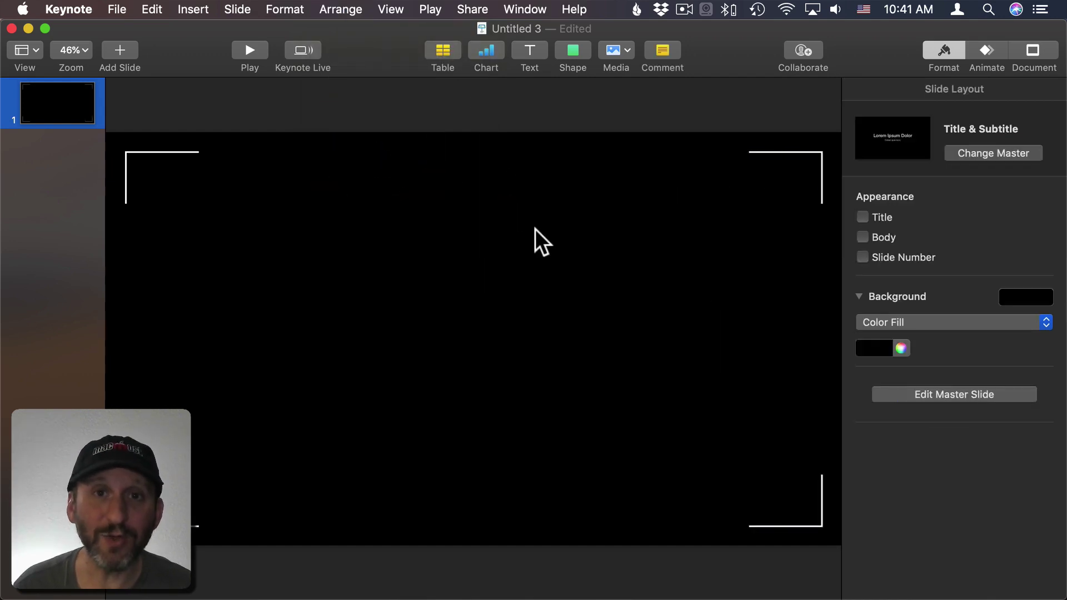
{"action": "left_click", "coordinate": [572, 51]}
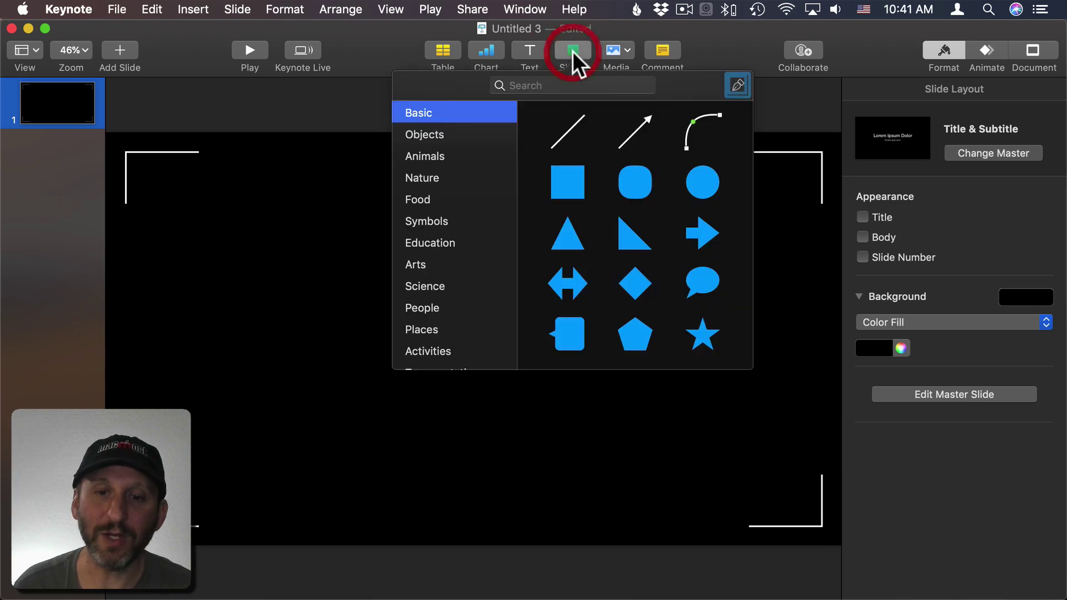
{"action": "left_click", "coordinate": [697, 182]}
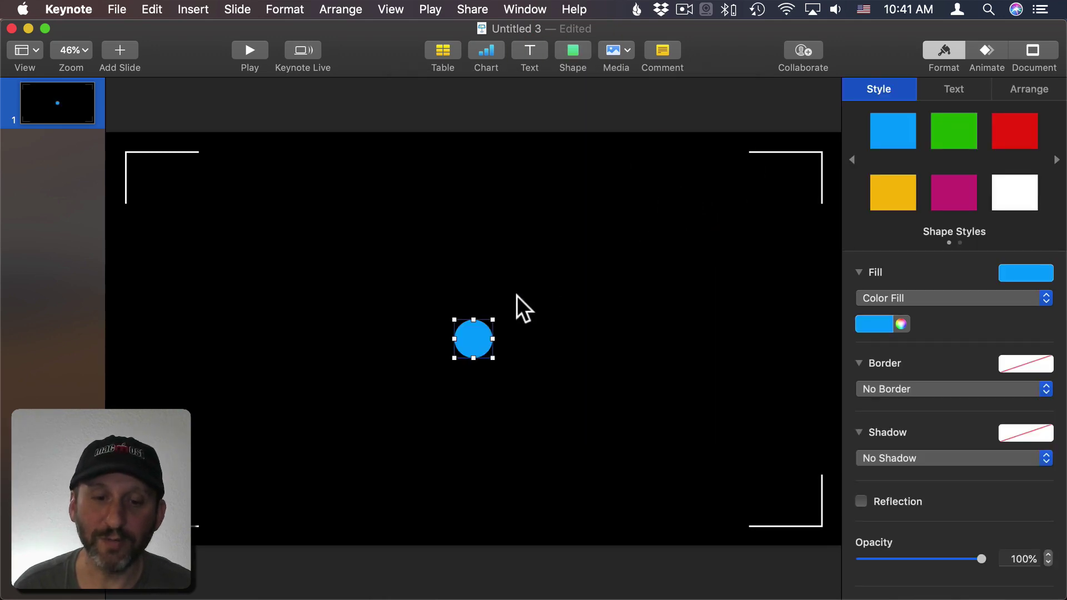
{"action": "left_click_drag", "start_coordinate": [474, 335], "coordinate": [153, 176]}
{"action": "key", "text": "super+z"}
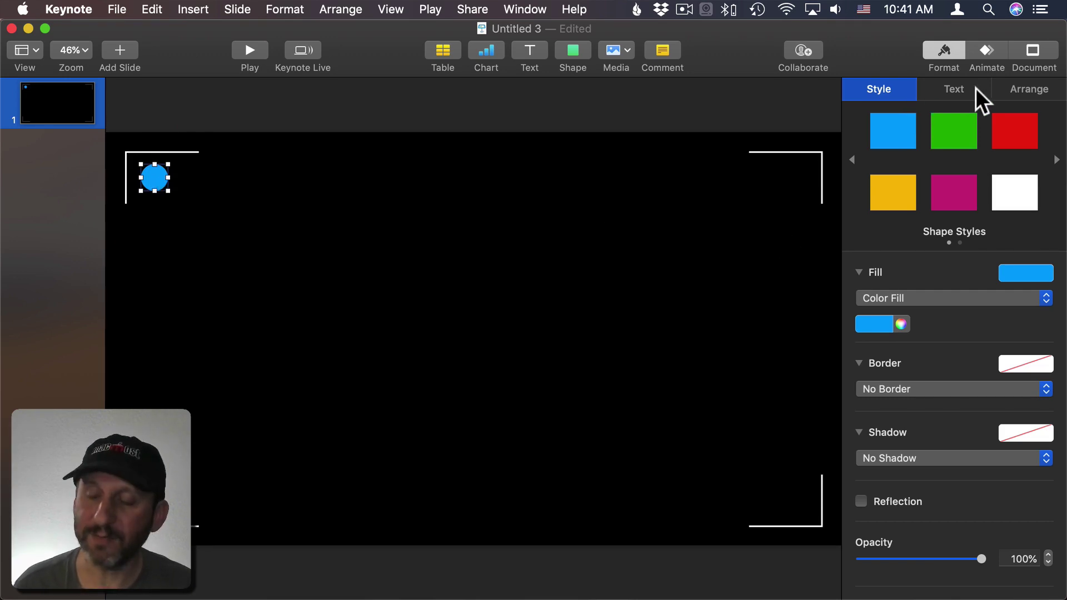
{"action": "left_click", "coordinate": [884, 324]}
{"action": "left_click", "coordinate": [930, 373]}
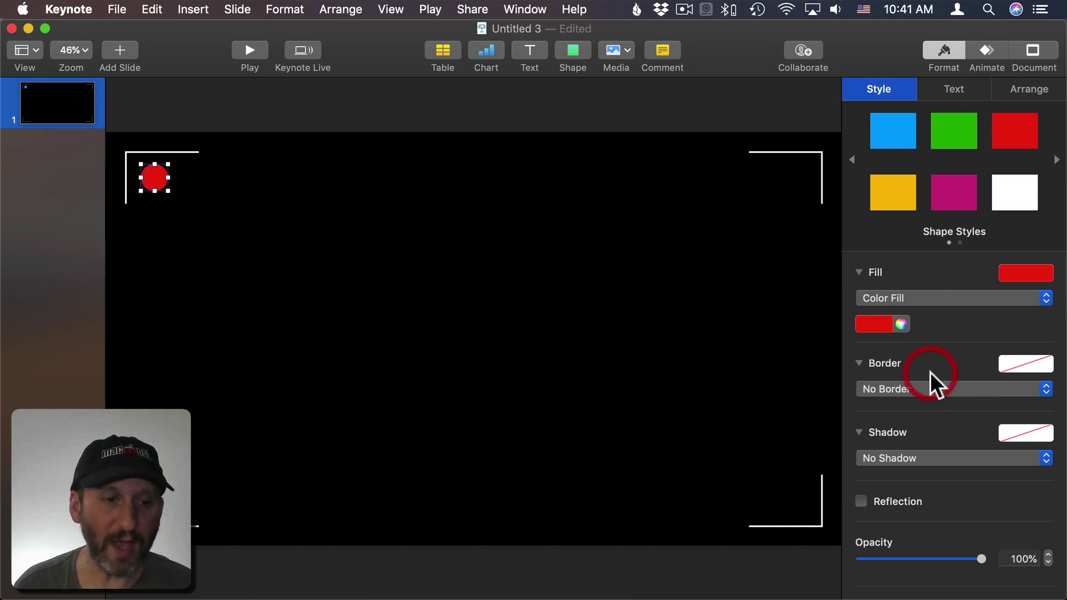
Step: Add a text box reading RECORDING at 50 pt font size
{"action": "left_click", "coordinate": [526, 49]}
{"action": "double_click", "coordinate": [471, 337]}
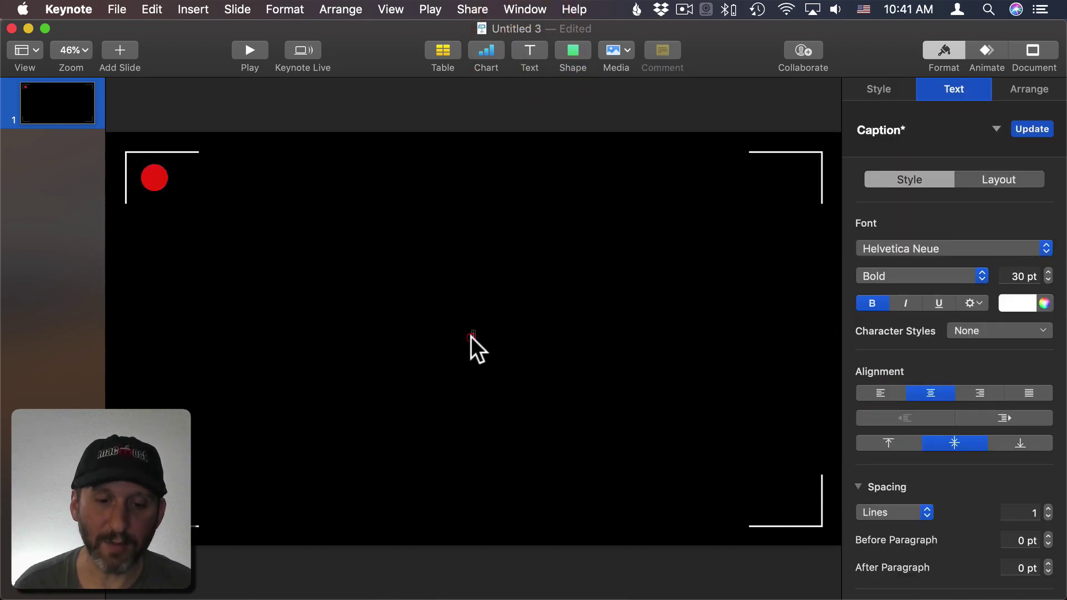
{"action": "type", "text": "RECORDING"}
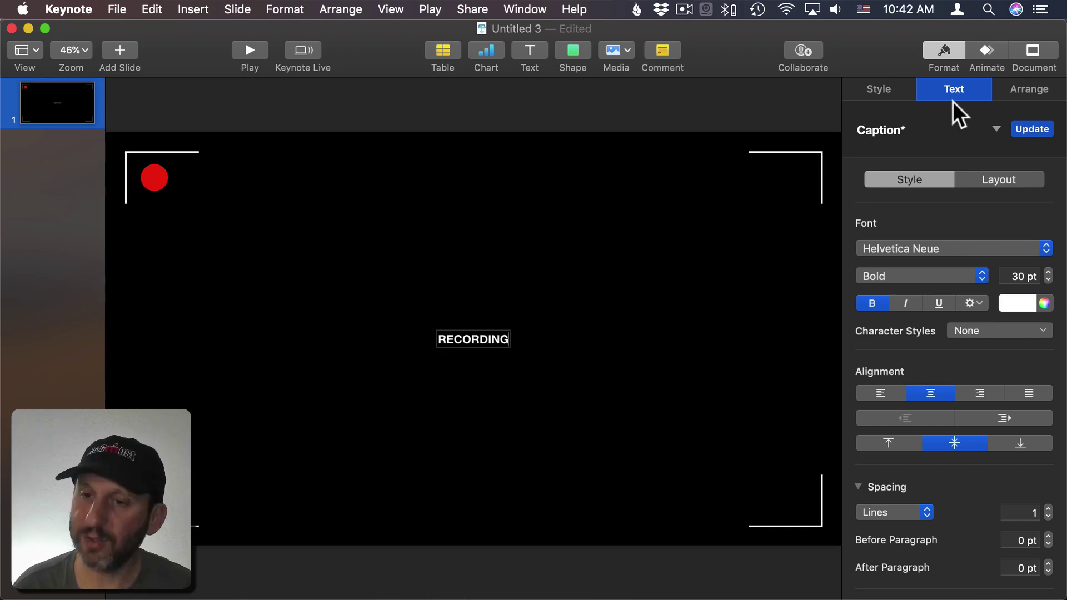
{"action": "key", "text": "super+a"}
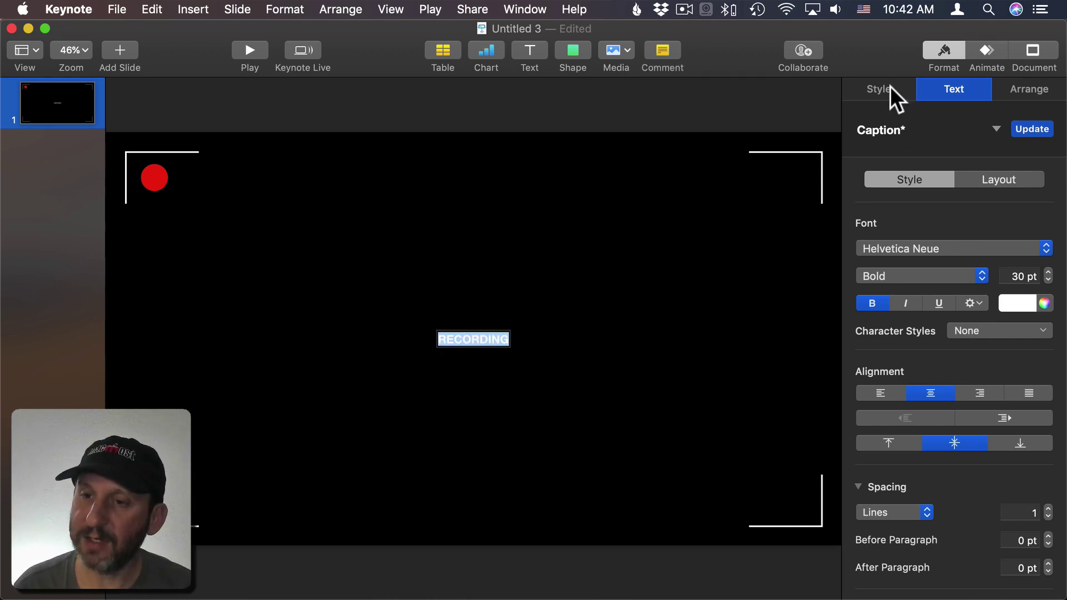
{"action": "left_click", "coordinate": [1021, 276]}
{"action": "type", "text": "50"}
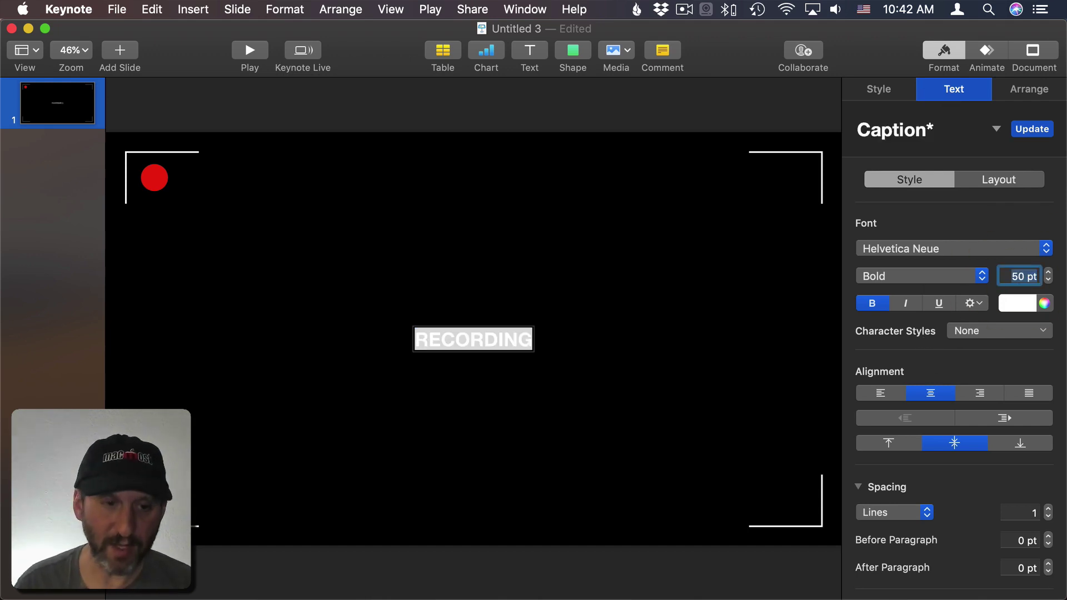
Step: Move the RECORDING label beside the red dot at top-left
{"action": "left_click", "coordinate": [491, 361]}
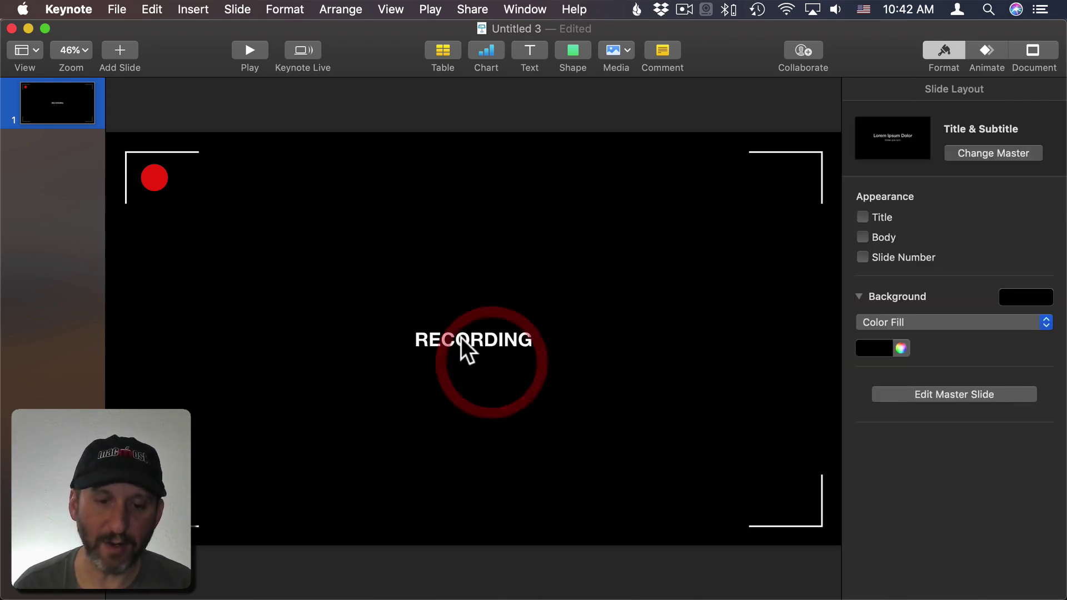
{"action": "left_click_drag", "start_coordinate": [459, 339], "coordinate": [222, 179]}
{"action": "left_click", "coordinate": [232, 191]}
{"action": "left_click", "coordinate": [238, 222]}
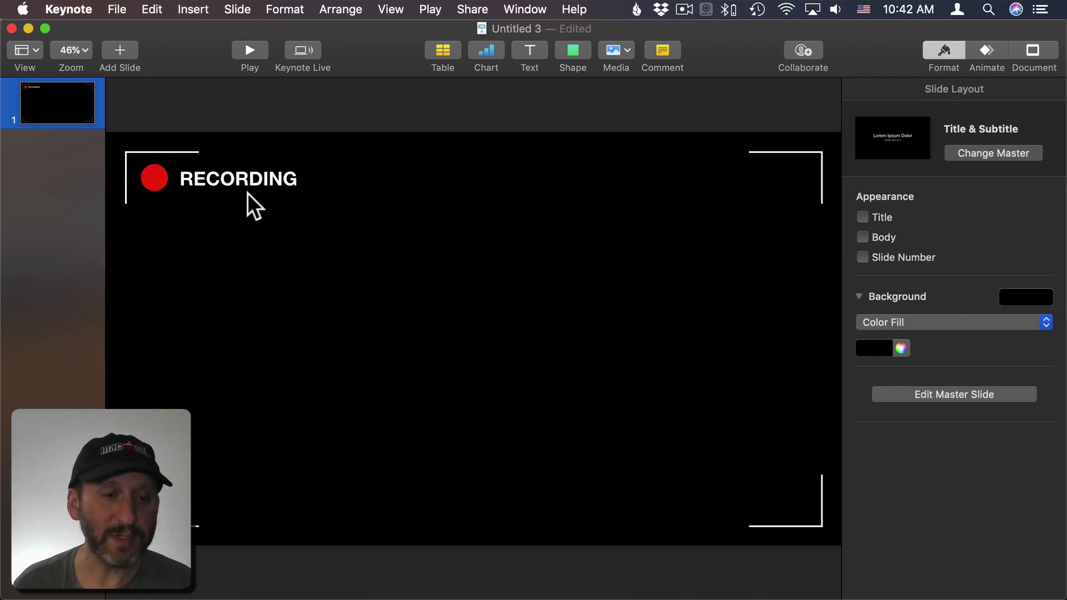
Step: Copy the RECORDING label to the bottom-left and start retyping it as APRIL 25, 2019
{"action": "left_click", "coordinate": [217, 178]}
{"action": "left_click_drag", "start_coordinate": [218, 179], "coordinate": [181, 499], "text": "alt"}
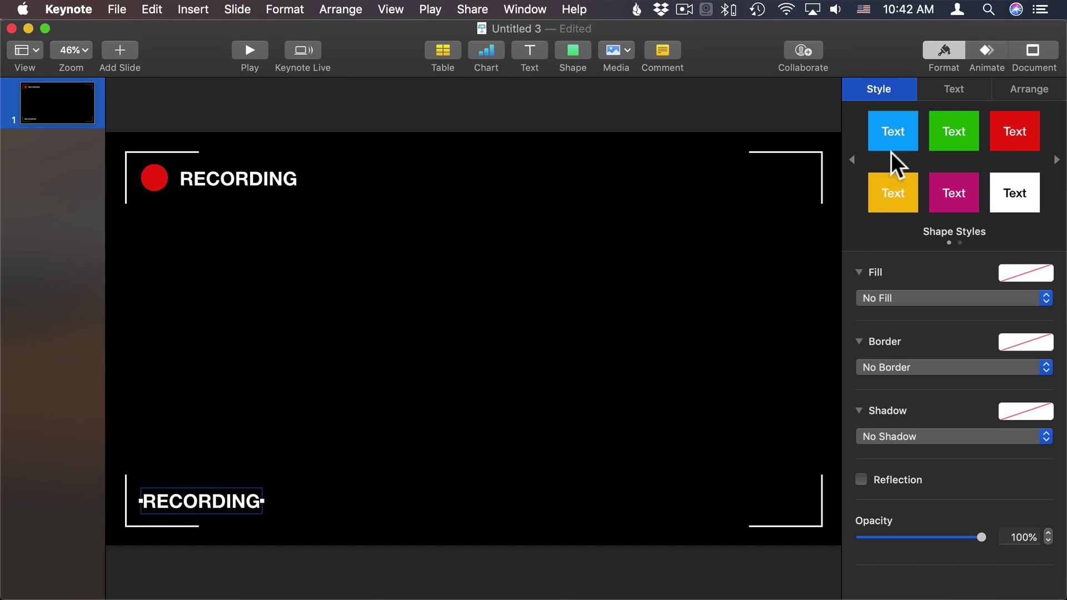
{"action": "left_click", "coordinate": [963, 91]}
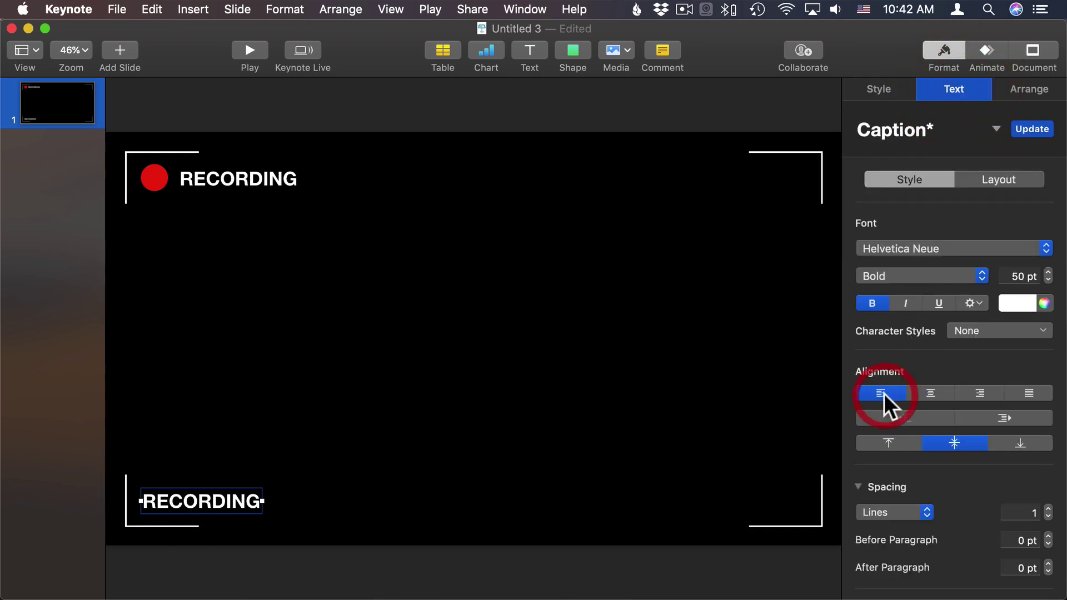
{"action": "double_click", "coordinate": [185, 500]}
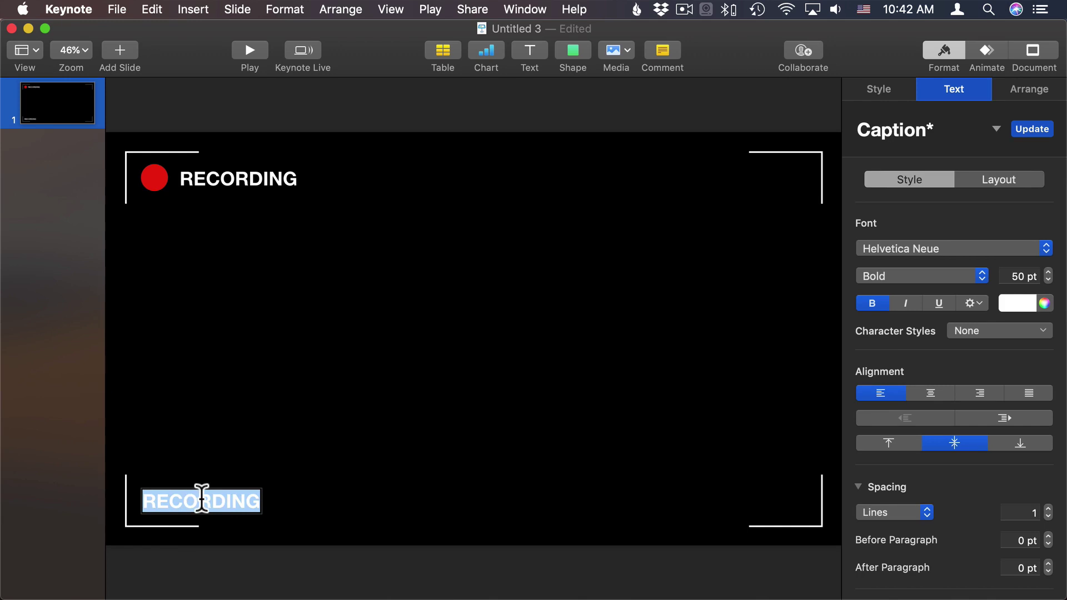
{"action": "type", "text": "APRIL 25, 2019"}
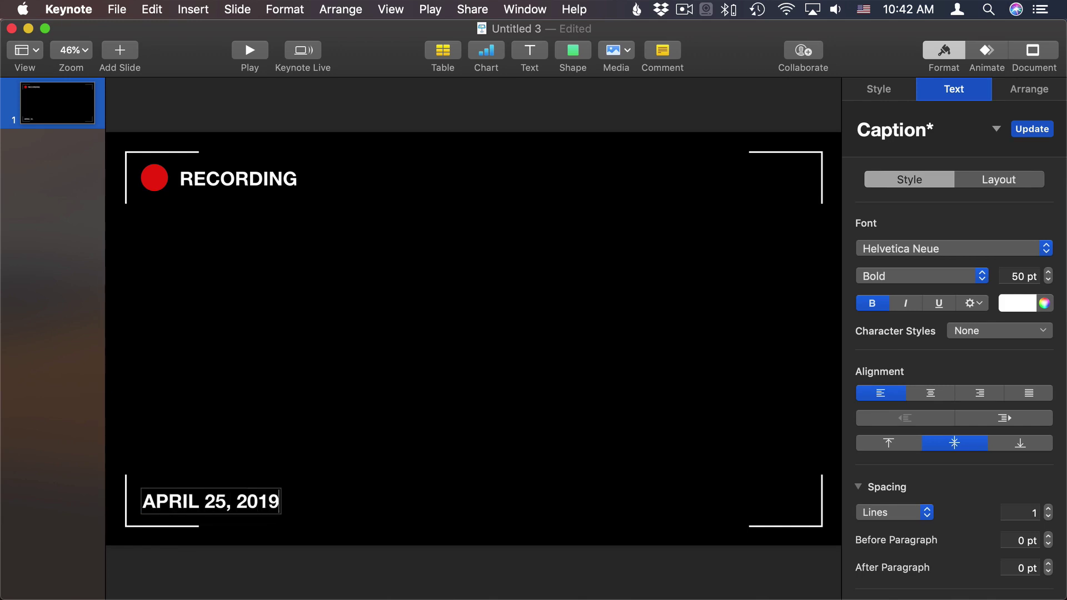
Step: Insert the Battery shape, move it to the top-right corner, and fill it white
{"action": "left_click", "coordinate": [493, 183]}
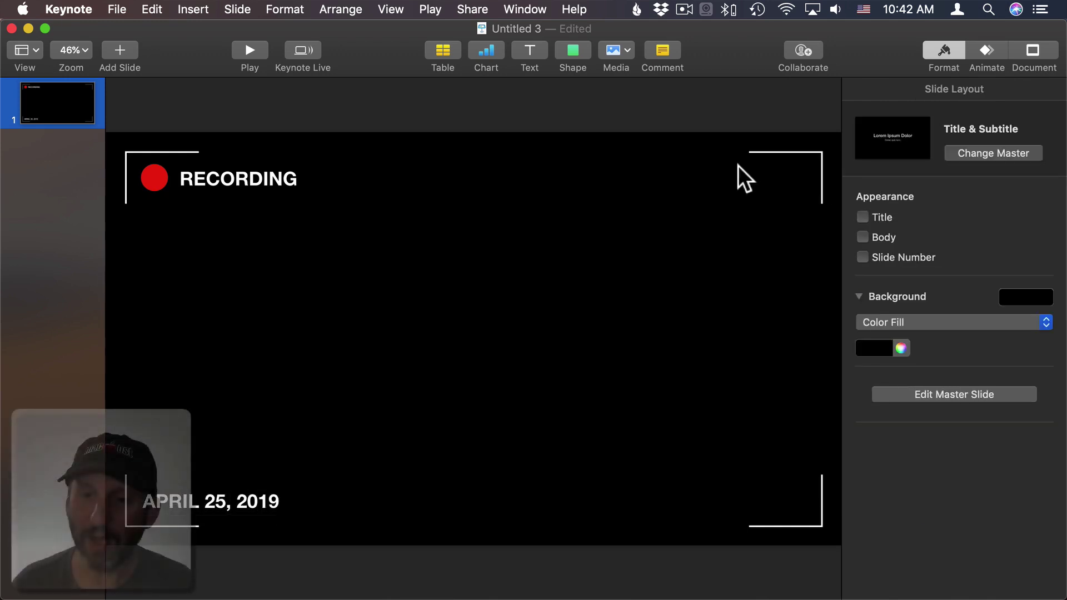
{"action": "left_click", "coordinate": [577, 53]}
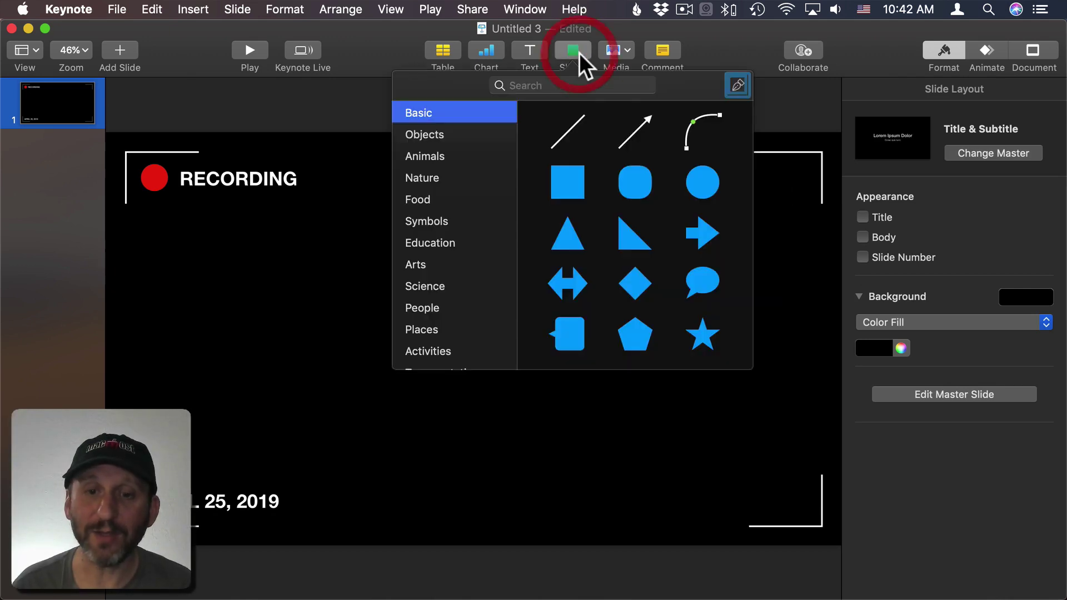
{"action": "left_click", "coordinate": [548, 85]}
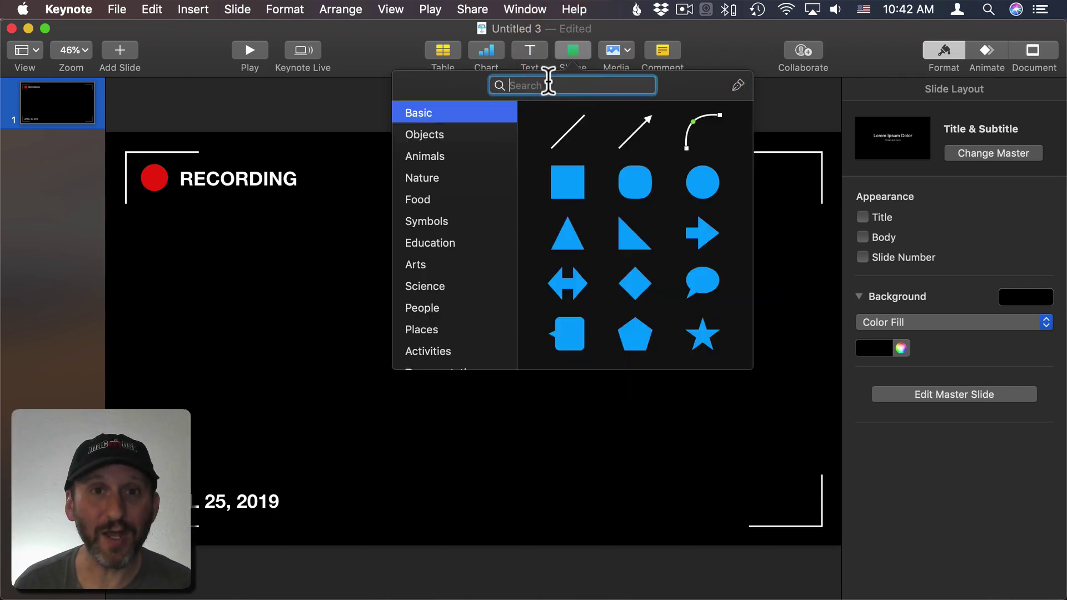
{"action": "type", "text": "batte"}
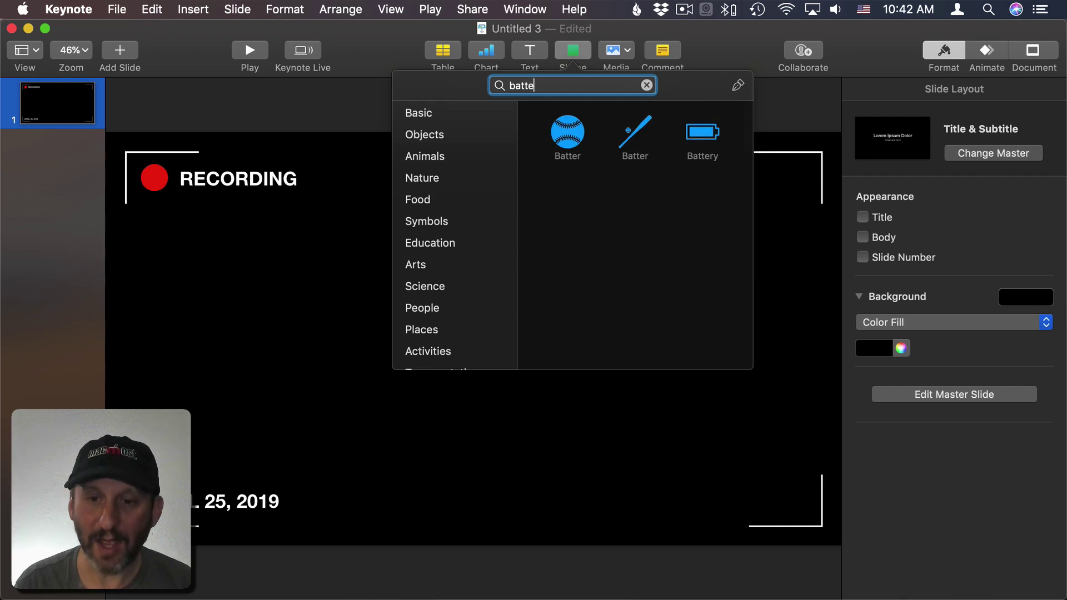
{"action": "left_click", "coordinate": [699, 132]}
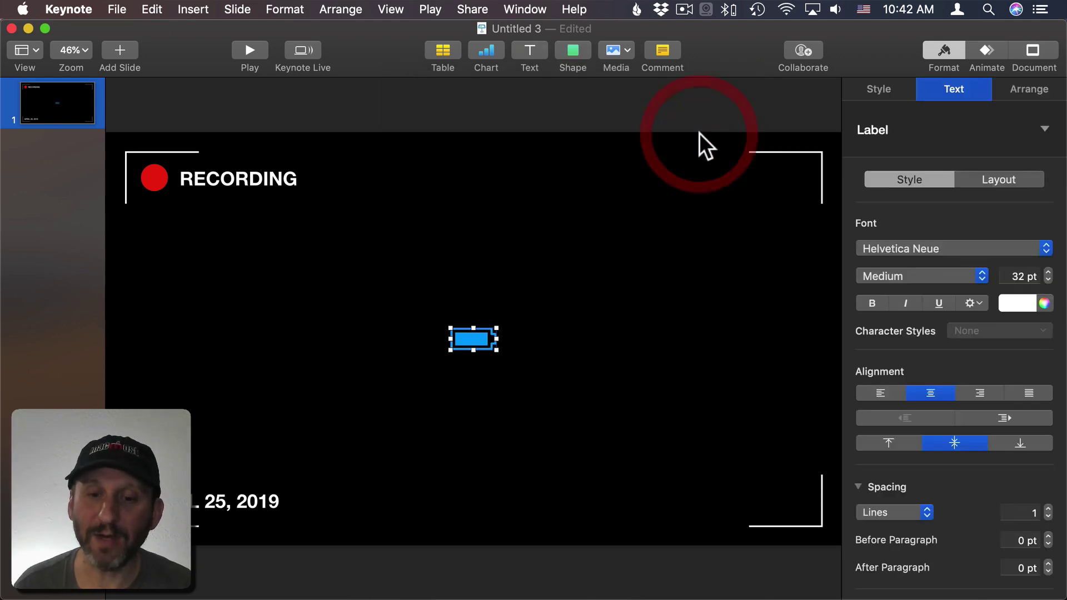
{"action": "left_click_drag", "start_coordinate": [475, 339], "coordinate": [805, 167]}
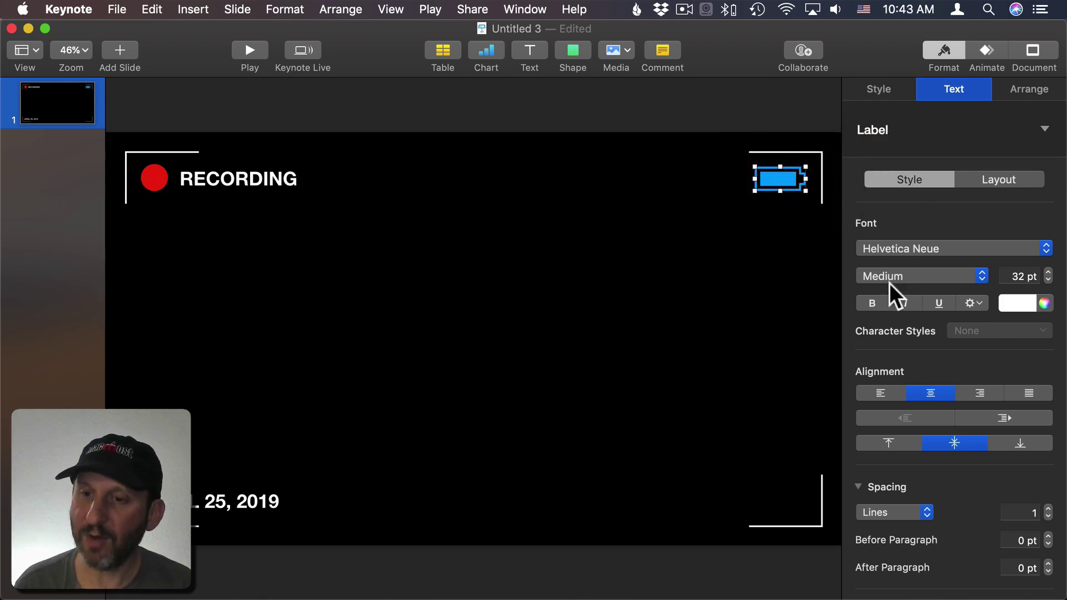
{"action": "left_click", "coordinate": [883, 89]}
{"action": "left_click", "coordinate": [885, 323]}
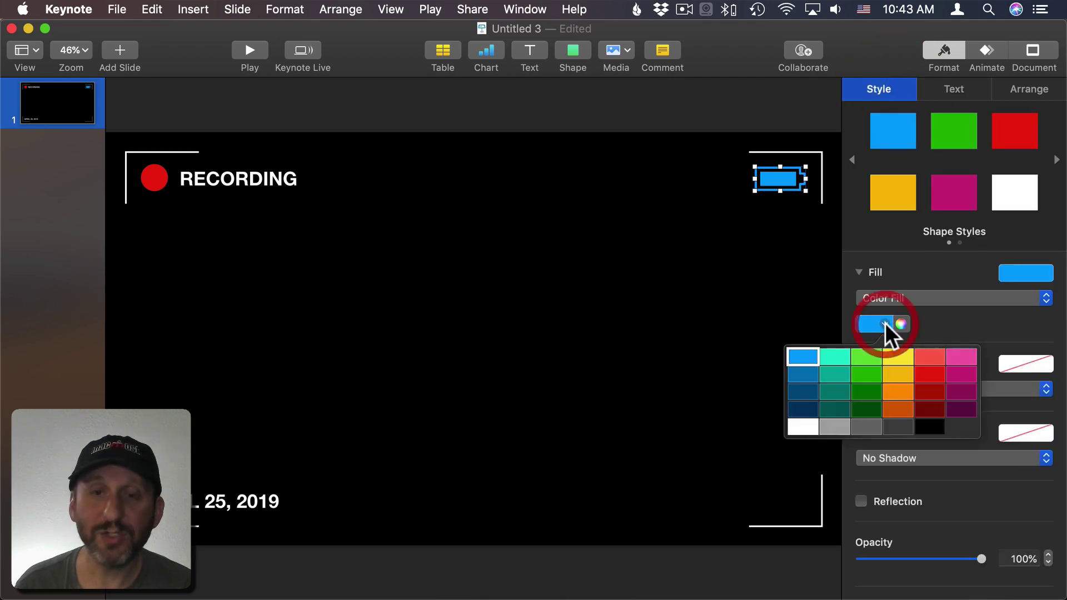
{"action": "left_click", "coordinate": [804, 425]}
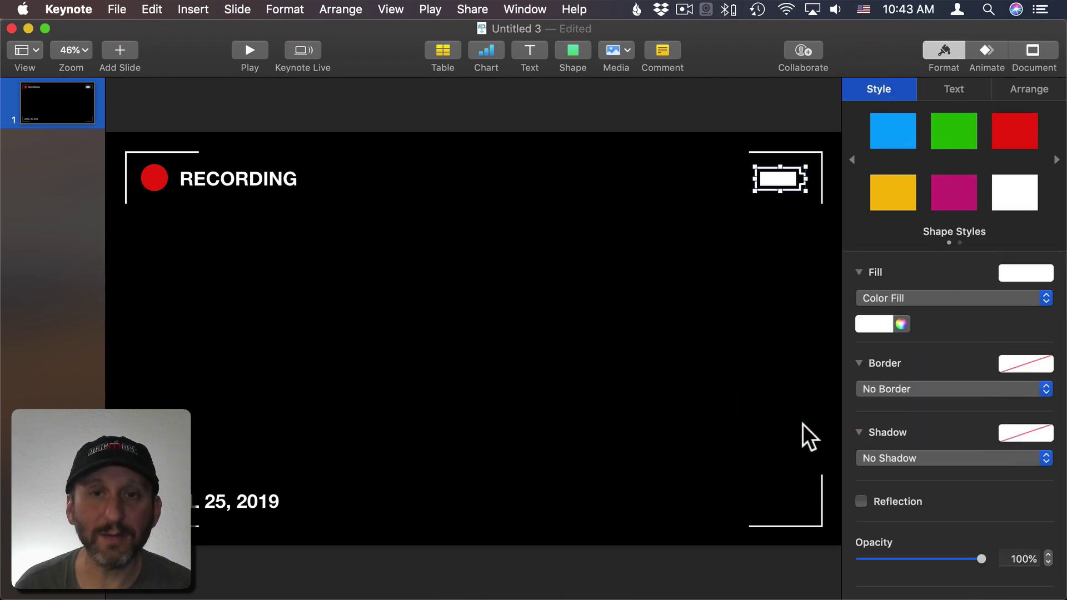
Step: Break the battery apart and narrow its inner charge bar to 71 pt
{"action": "left_click", "coordinate": [293, 7]}
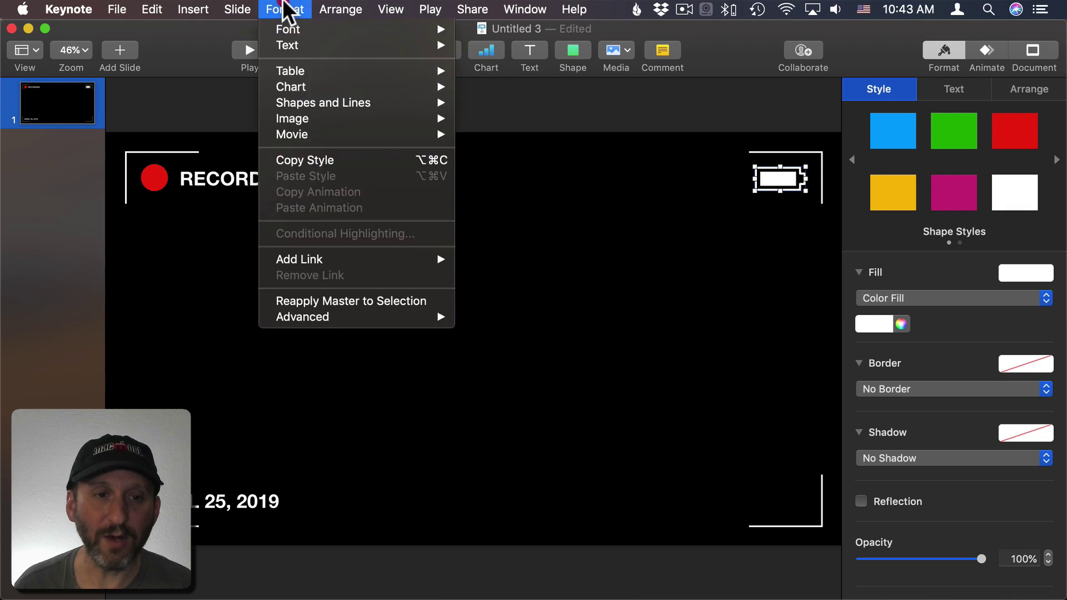
{"action": "mouse_move", "coordinate": [314, 102]}
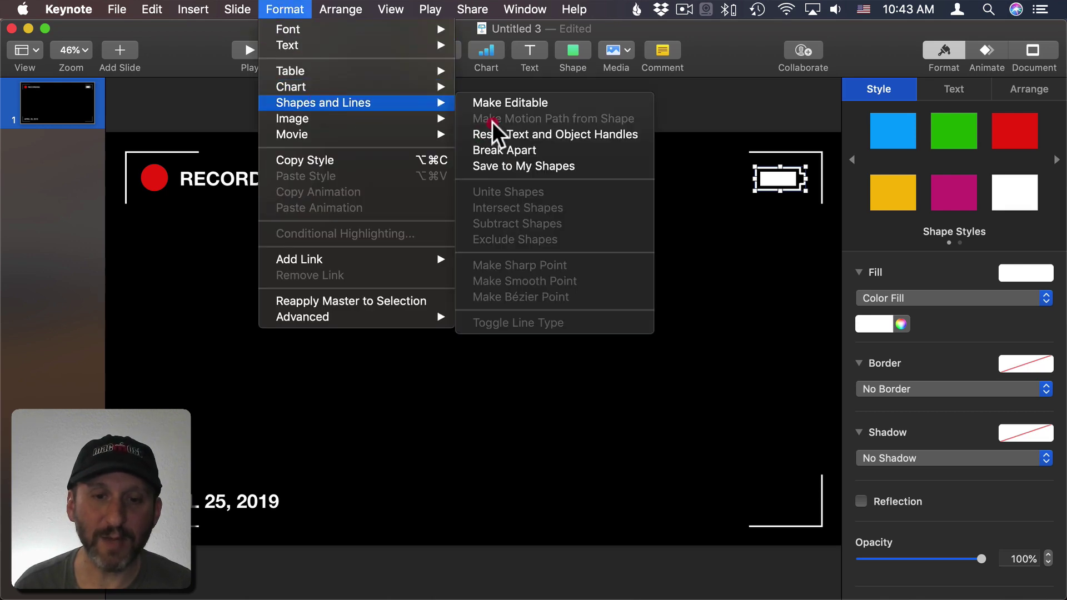
{"action": "left_click", "coordinate": [505, 149]}
{"action": "left_click", "coordinate": [731, 184]}
{"action": "left_click", "coordinate": [772, 165]}
{"action": "left_click", "coordinate": [772, 178]}
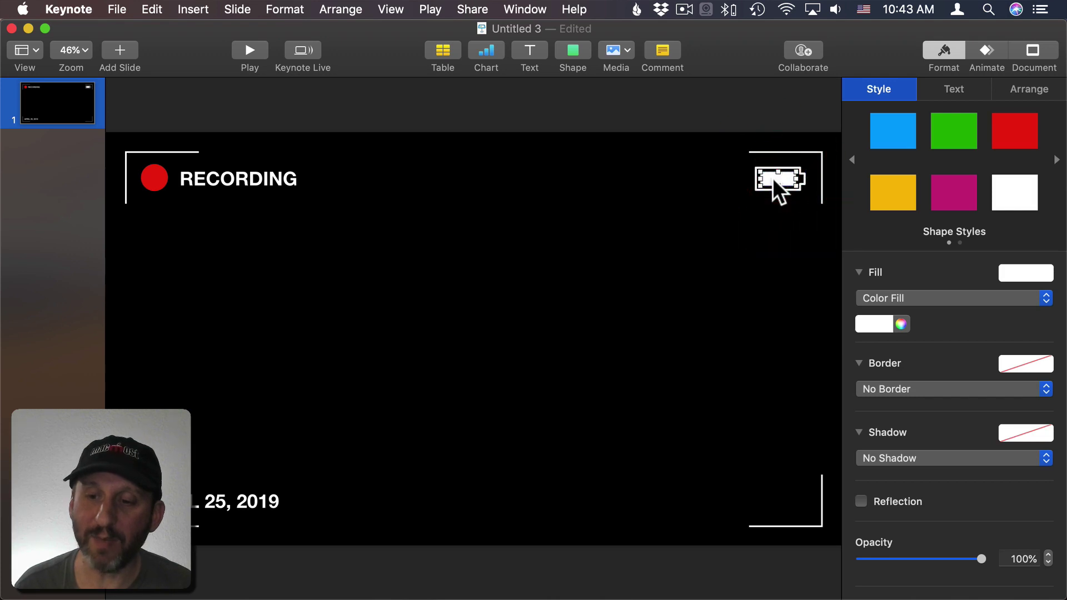
{"action": "left_click", "coordinate": [1031, 89]}
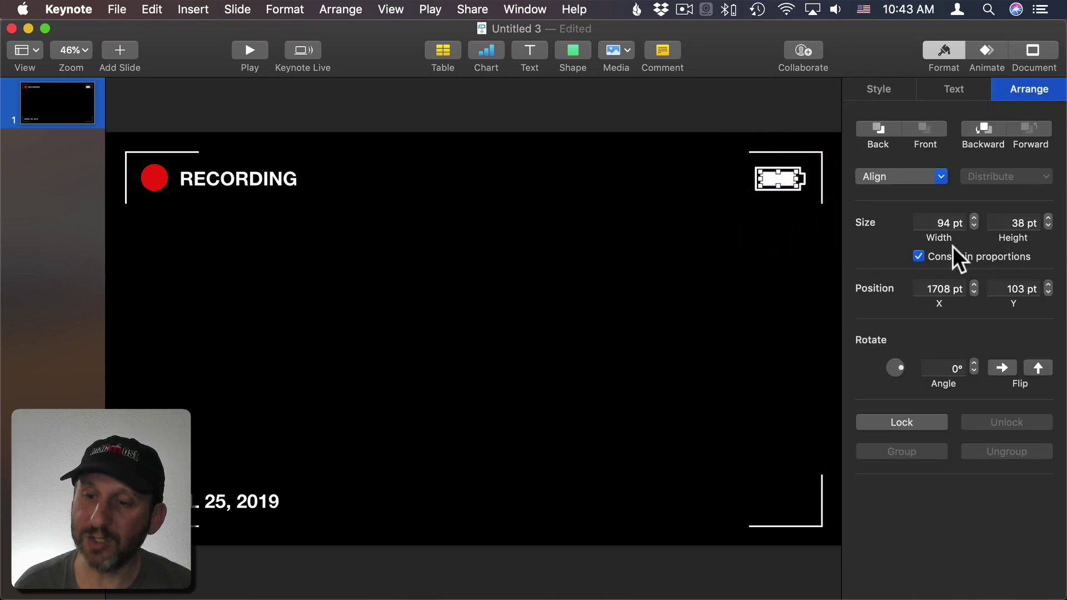
{"action": "left_click", "coordinate": [922, 256]}
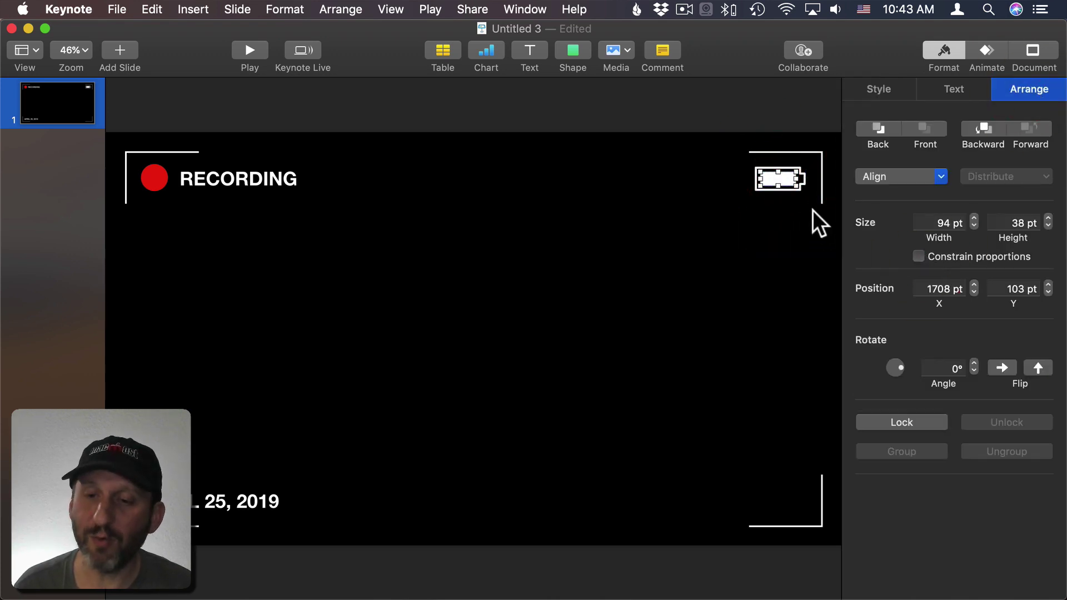
{"action": "left_click_drag", "start_coordinate": [797, 177], "coordinate": [788, 178]}
{"action": "left_click", "coordinate": [775, 207]}
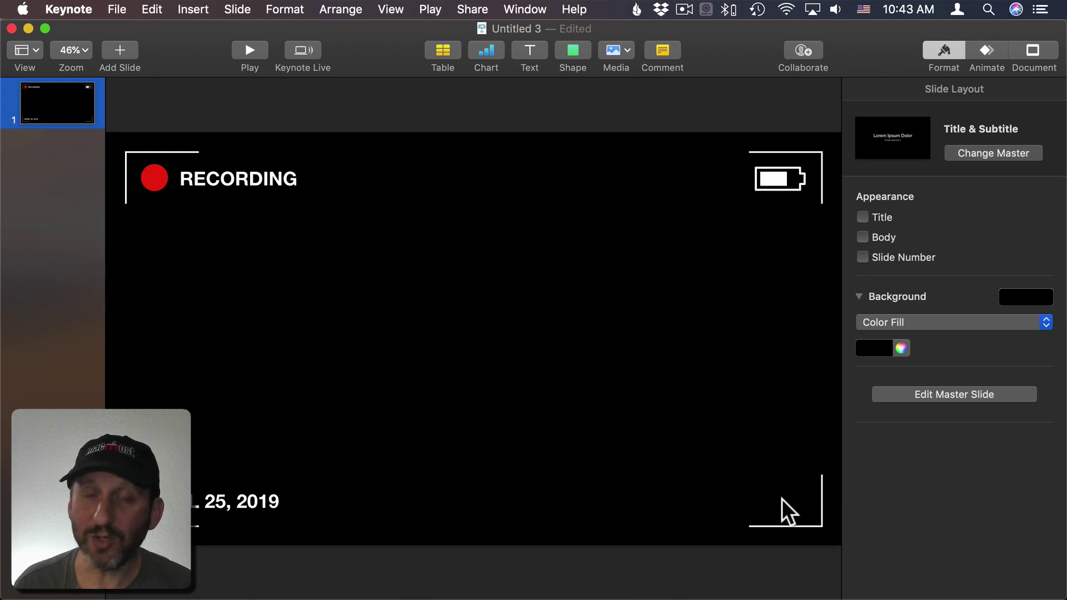
Step: Add two side-by-side circles with no fill and a white line border
{"action": "left_click", "coordinate": [577, 55]}
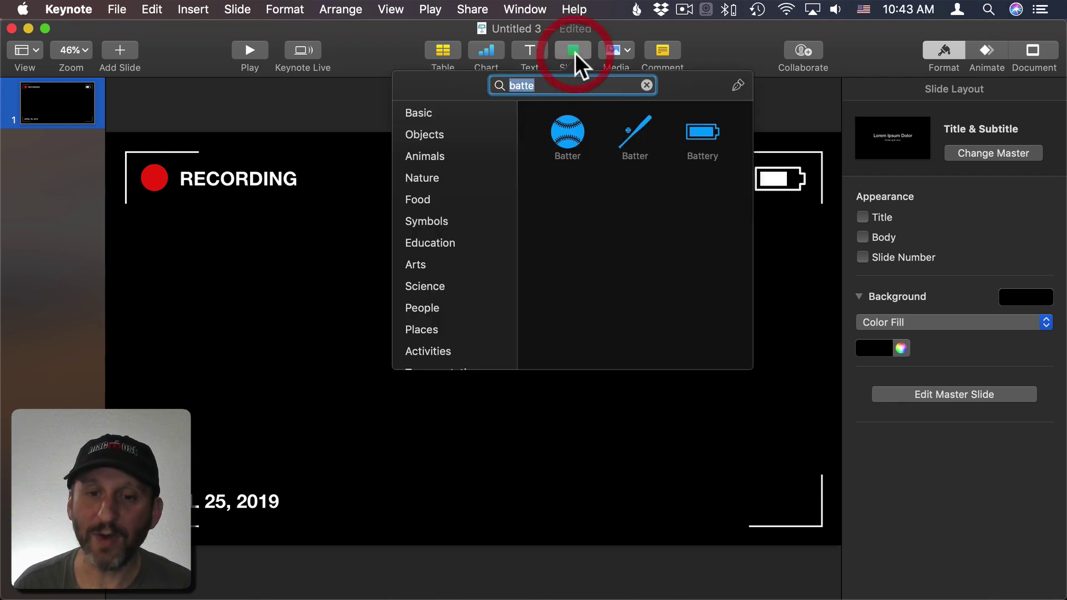
{"action": "left_click", "coordinate": [646, 85]}
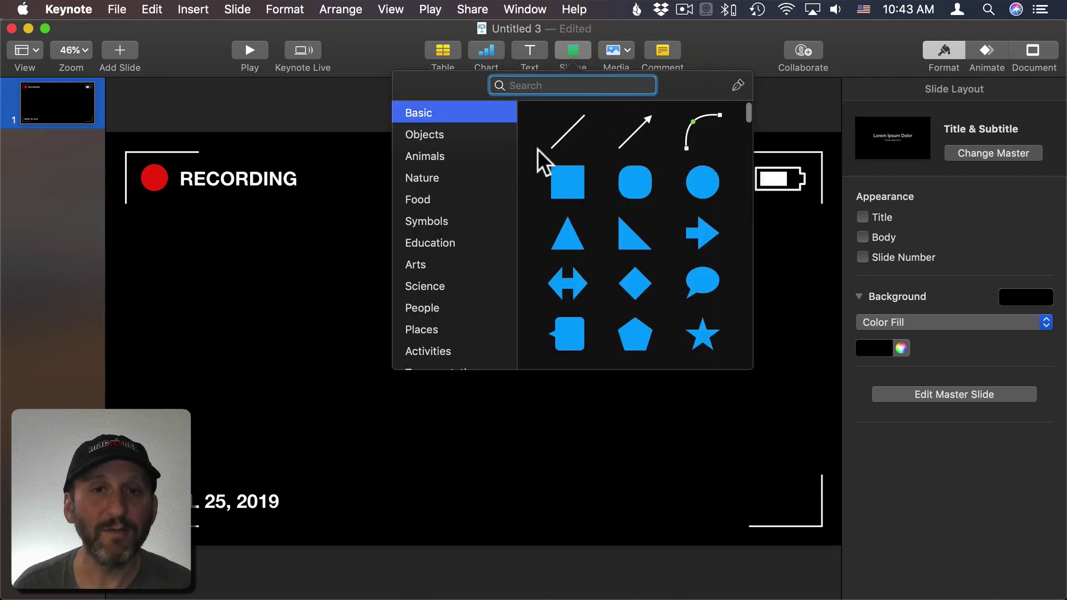
{"action": "left_click", "coordinate": [700, 183]}
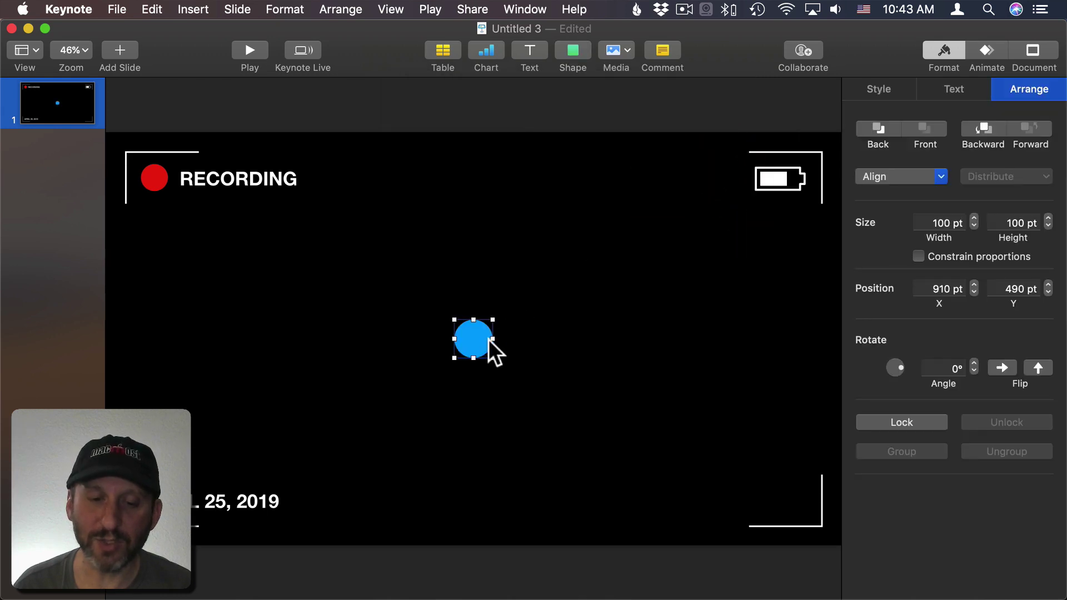
{"action": "left_click_drag", "start_coordinate": [472, 339], "coordinate": [534, 337]}
{"action": "left_click", "coordinate": [473, 335], "text": "shift"}
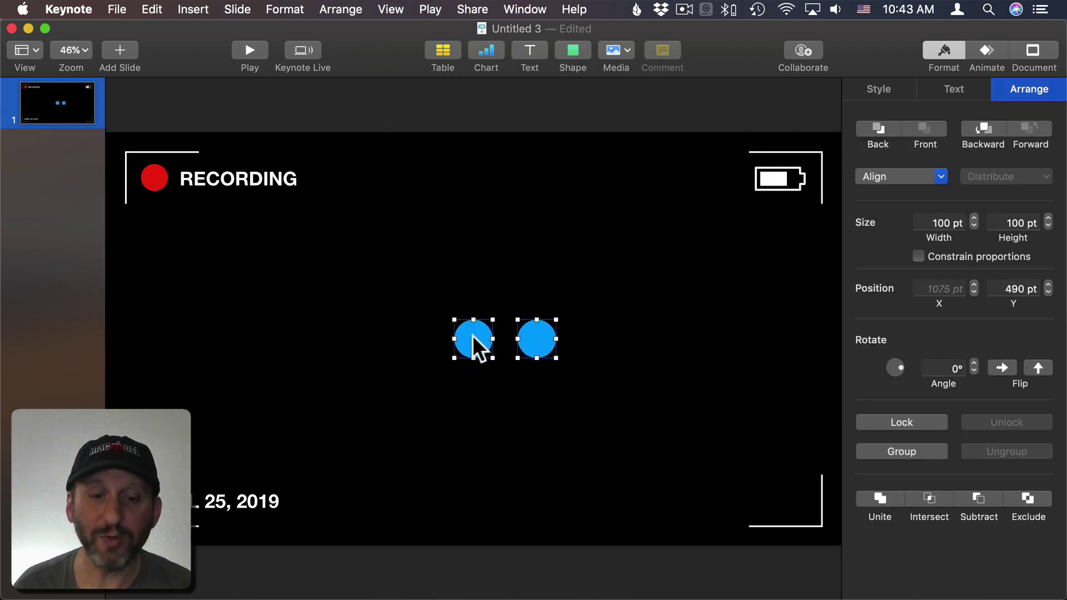
{"action": "left_click", "coordinate": [885, 88]}
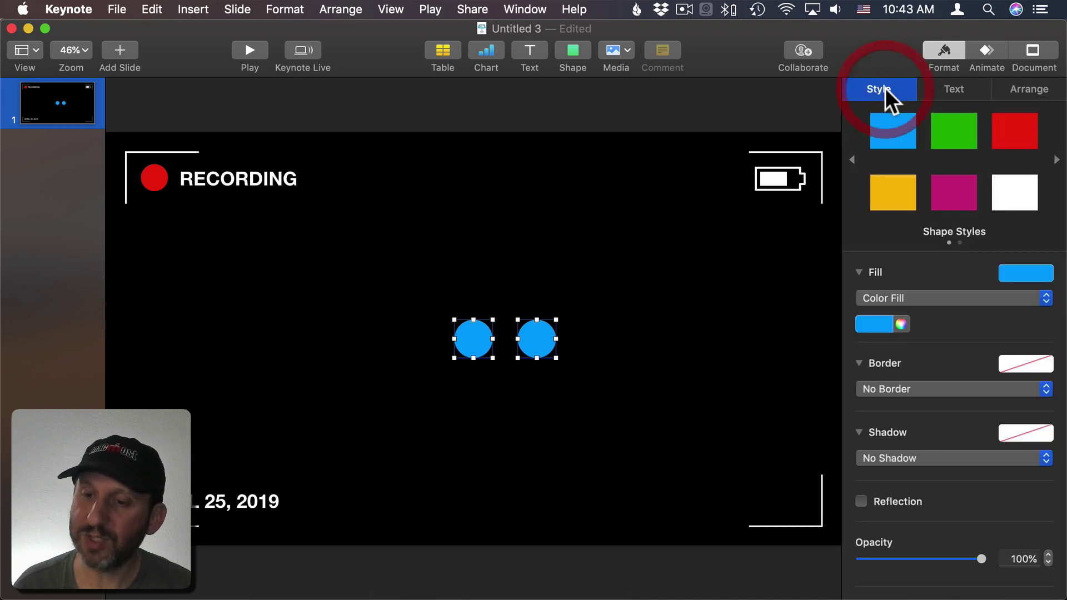
{"action": "left_click", "coordinate": [890, 297]}
{"action": "left_click", "coordinate": [889, 285]}
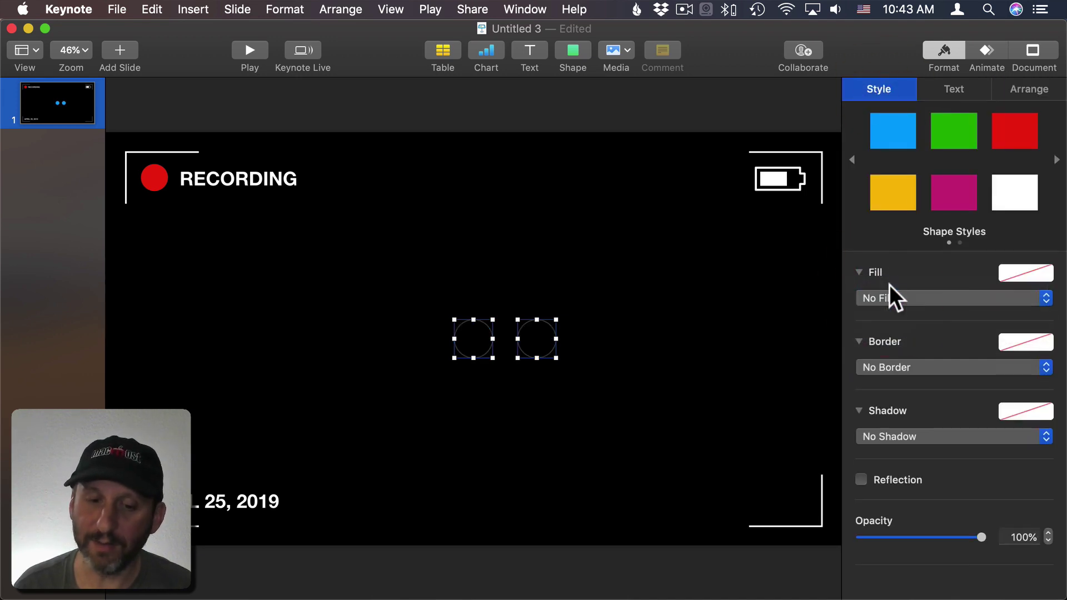
{"action": "left_click", "coordinate": [895, 366]}
{"action": "left_click", "coordinate": [892, 381]}
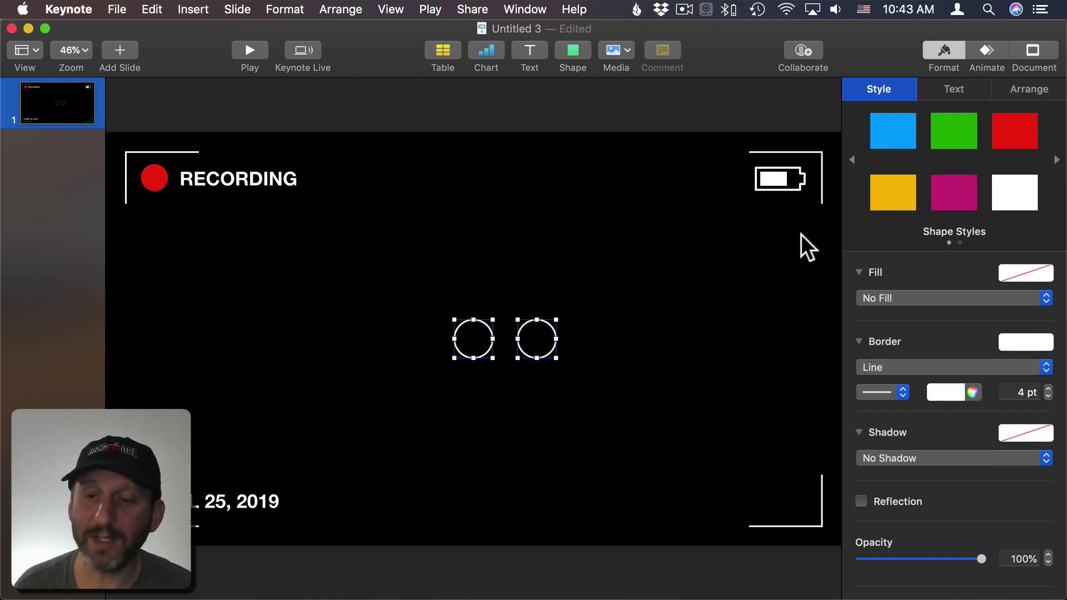
Step: Join the two circles with a straight 4 pt line
{"action": "left_click", "coordinate": [569, 51]}
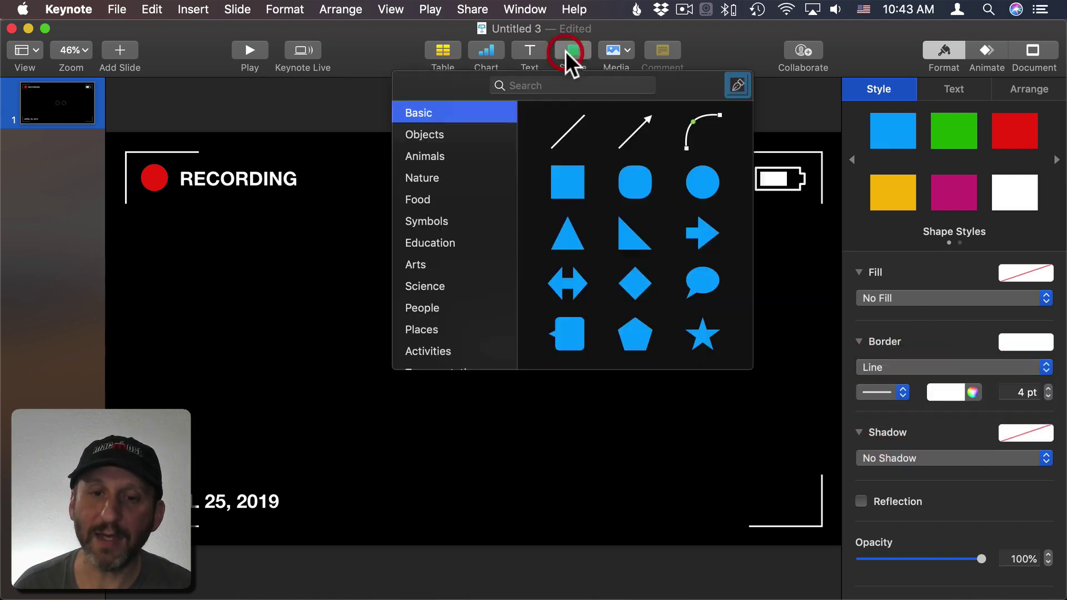
{"action": "left_click", "coordinate": [560, 134]}
{"action": "left_click_drag", "start_coordinate": [496, 323], "coordinate": [536, 320]}
{"action": "left_click_drag", "start_coordinate": [459, 360], "coordinate": [474, 319]}
{"action": "left_click", "coordinate": [1048, 319]}
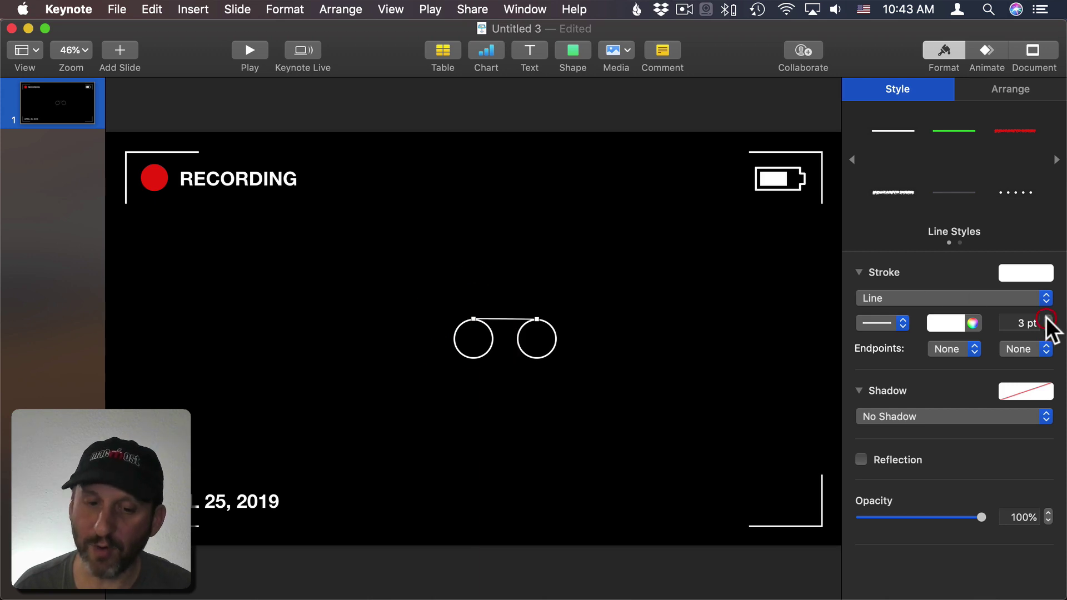
{"action": "left_click", "coordinate": [1048, 319]}
{"action": "left_click", "coordinate": [734, 318]}
Step: Add a white-outlined, unfilled rectangle enclosing both circles
{"action": "left_click", "coordinate": [576, 56]}
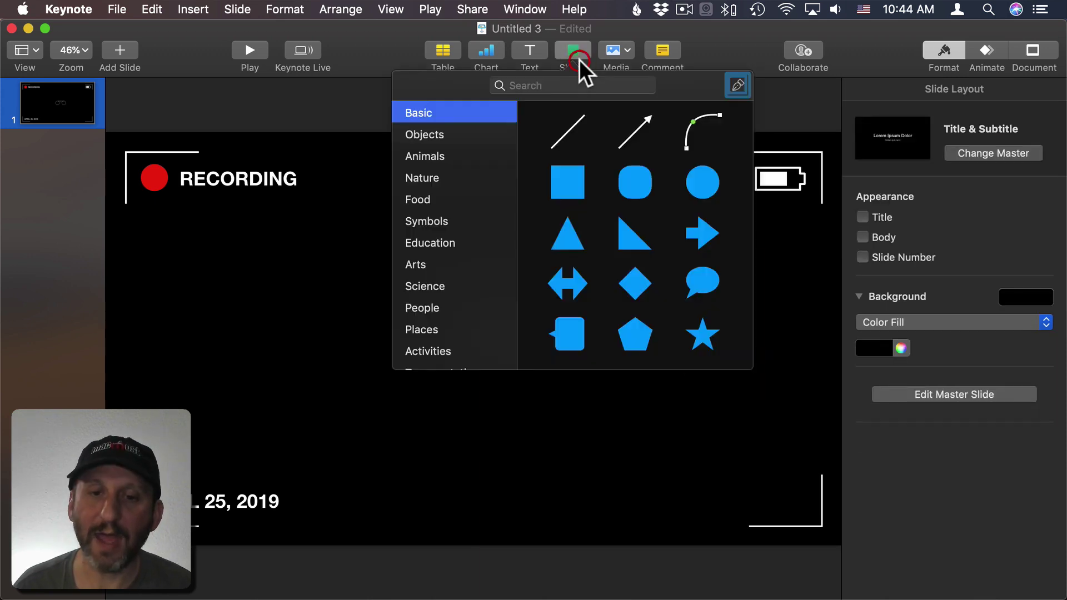
{"action": "left_click", "coordinate": [572, 181]}
{"action": "left_click_drag", "start_coordinate": [473, 342], "coordinate": [465, 332]}
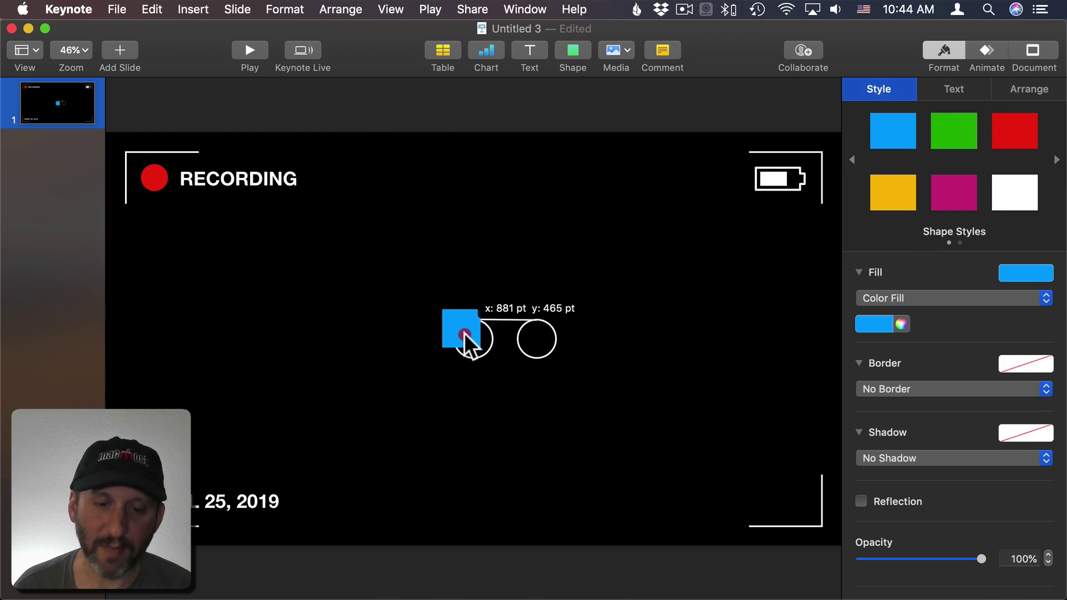
{"action": "left_click", "coordinate": [880, 298]}
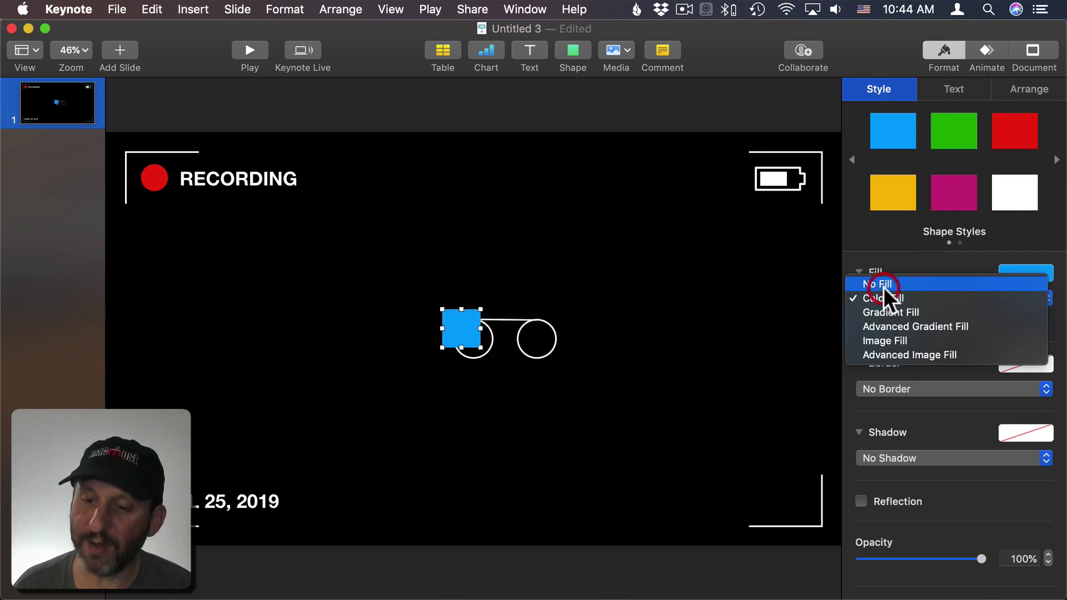
{"action": "left_click", "coordinate": [883, 284]}
{"action": "left_click", "coordinate": [888, 367]}
{"action": "left_click", "coordinate": [889, 377]}
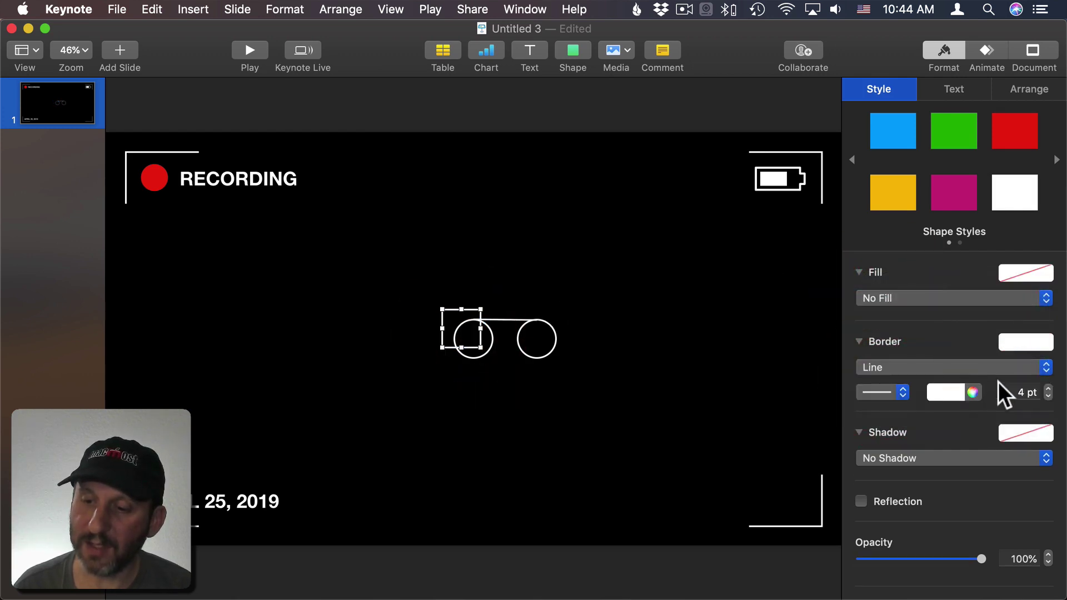
{"action": "left_click_drag", "start_coordinate": [480, 347], "coordinate": [568, 368]}
Step: Group the rectangle, circles and line, and move the tape icon to the lower-right corner
{"action": "left_click_drag", "start_coordinate": [398, 277], "coordinate": [595, 389]}
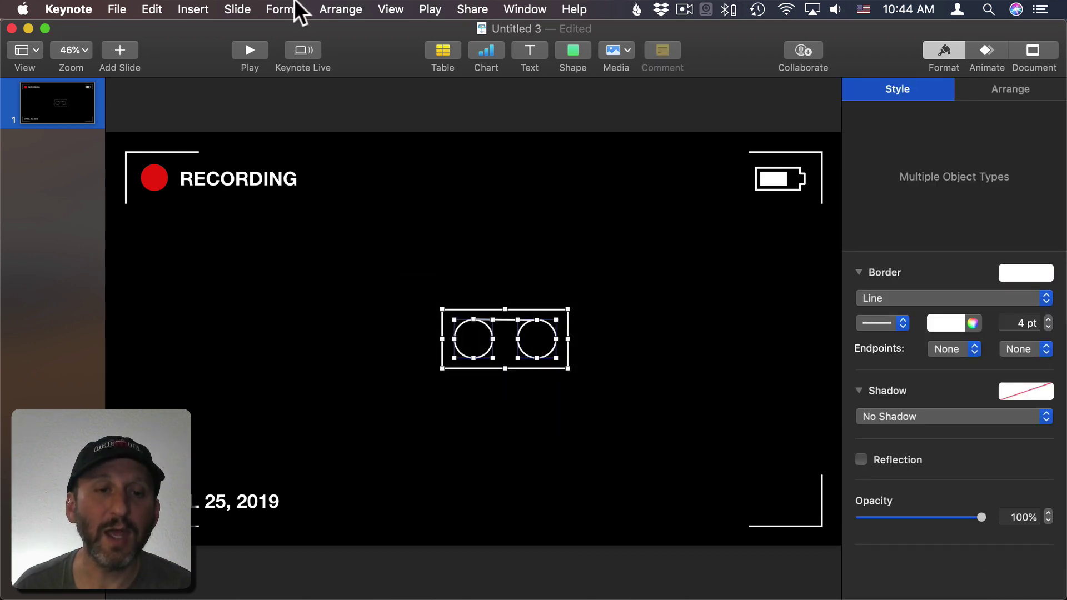
{"action": "left_click", "coordinate": [334, 8]}
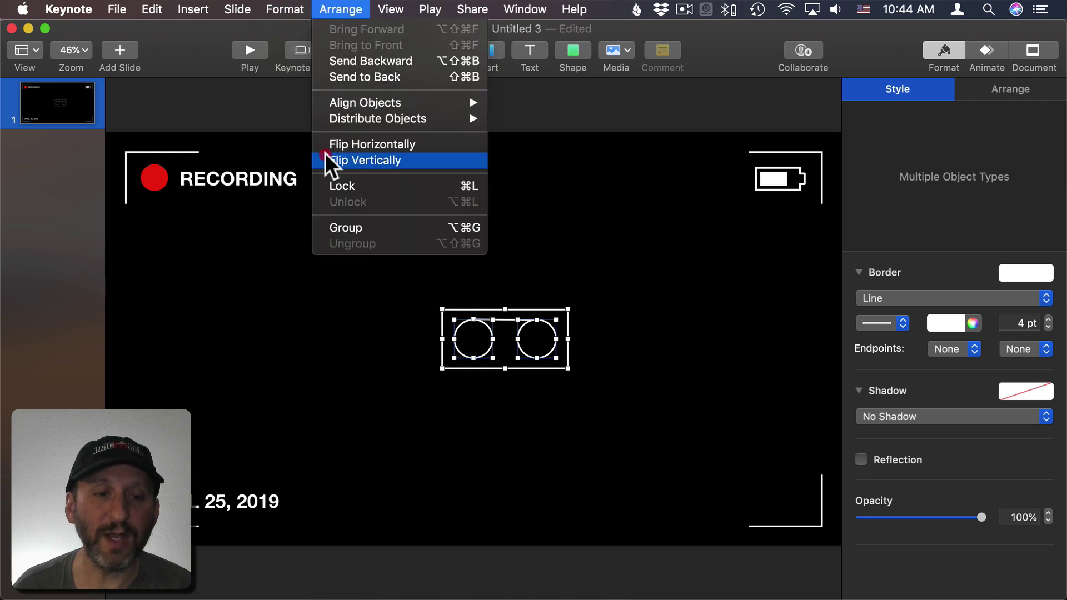
{"action": "left_click", "coordinate": [343, 226]}
{"action": "left_click_drag", "start_coordinate": [478, 309], "coordinate": [739, 488]}
{"action": "left_click", "coordinate": [700, 436]}
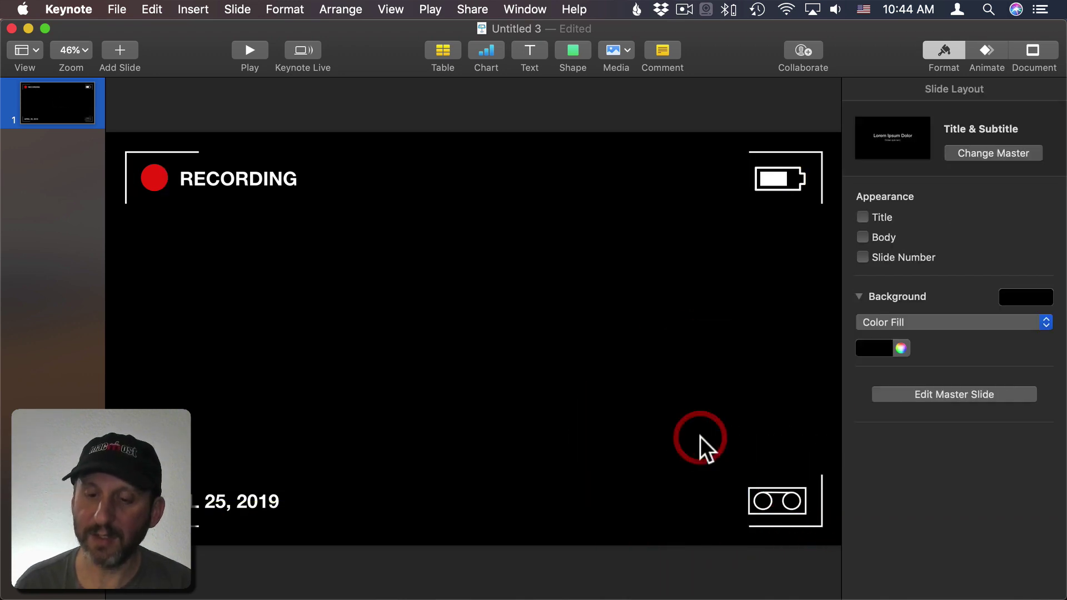
{"action": "left_click", "coordinate": [575, 51]}
{"action": "left_click", "coordinate": [578, 83]}
{"action": "type", "text": "record"}
{"action": "left_click", "coordinate": [700, 129]}
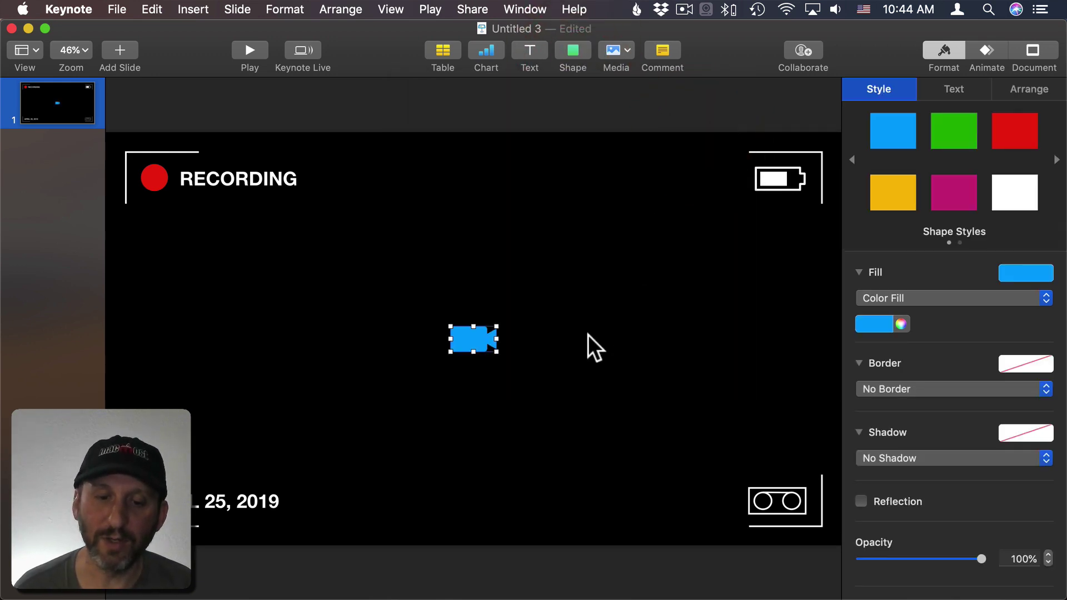
{"action": "left_click_drag", "start_coordinate": [480, 338], "coordinate": [540, 292]}
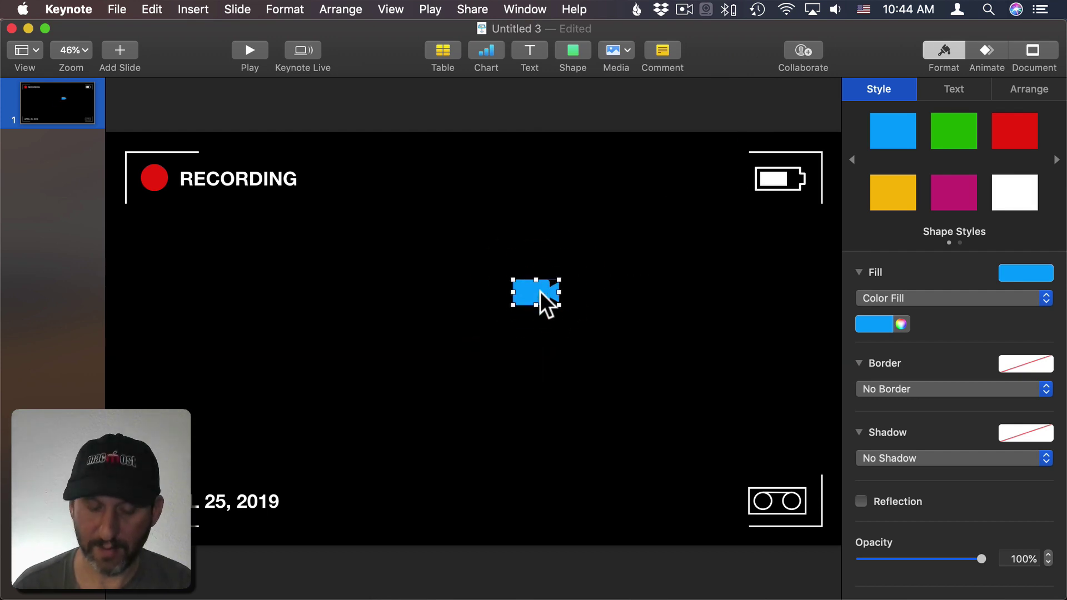
{"action": "key", "text": "Delete"}
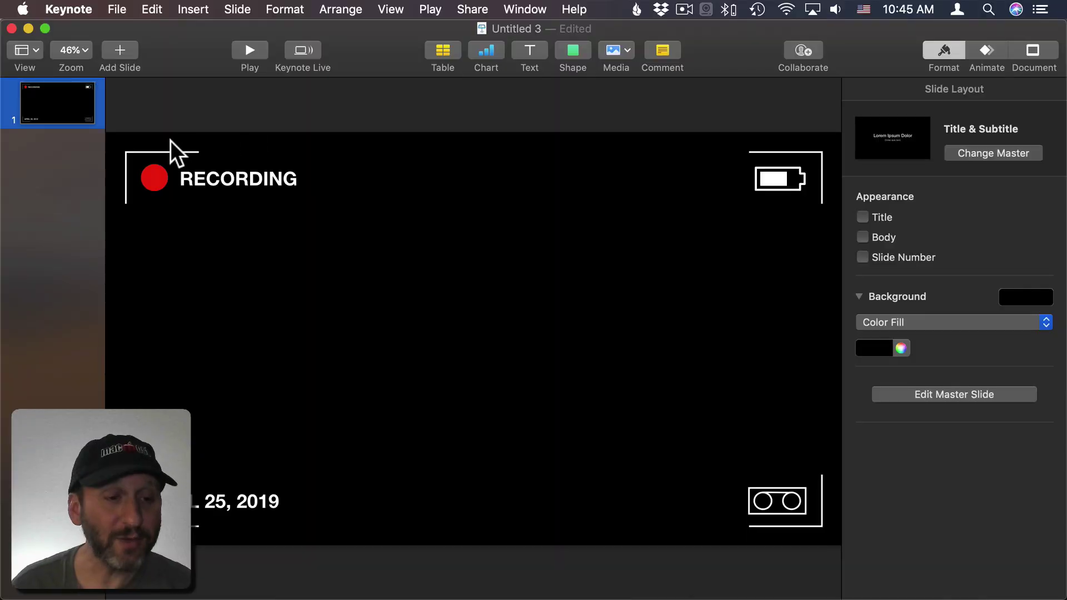
Step: Duplicate slide 1 and delete the red recording dot from the copy
{"action": "left_click", "coordinate": [53, 93]}
{"action": "right_click", "coordinate": [48, 107]}
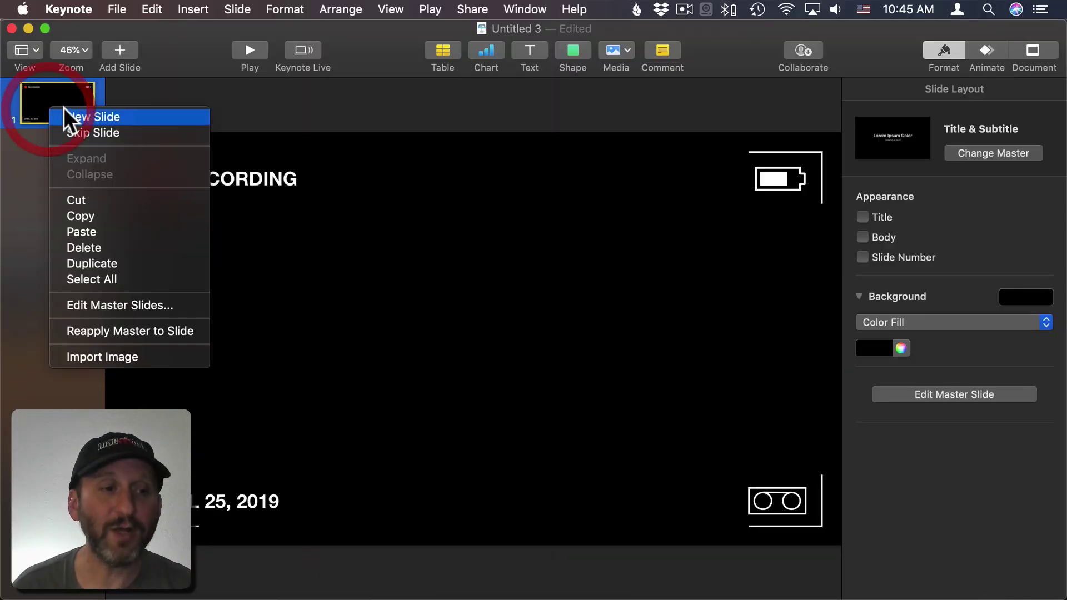
{"action": "left_click", "coordinate": [89, 264]}
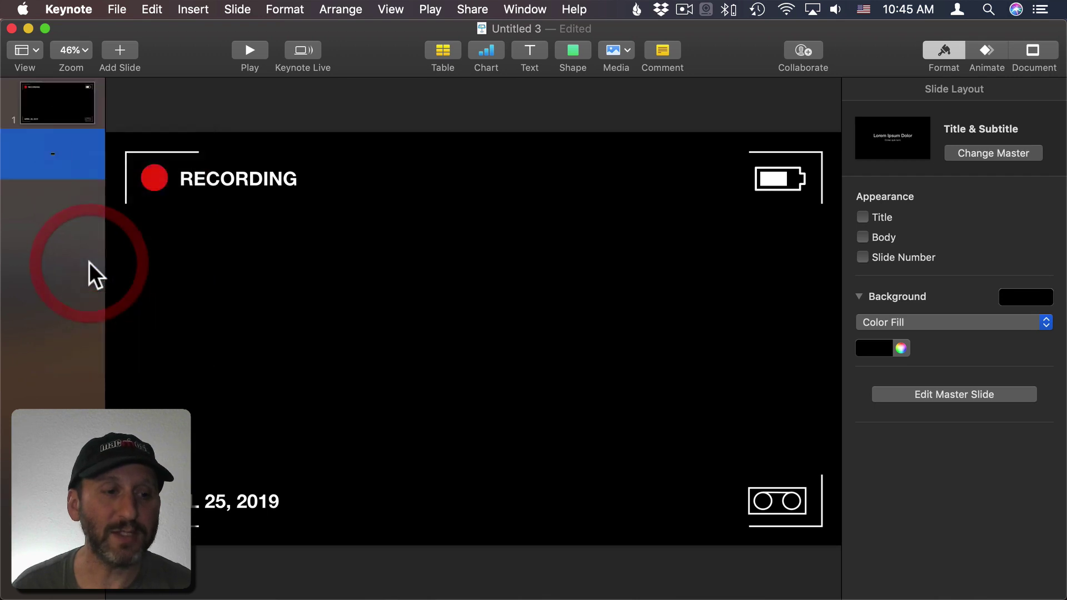
{"action": "left_click", "coordinate": [161, 176]}
{"action": "key", "text": "Delete"}
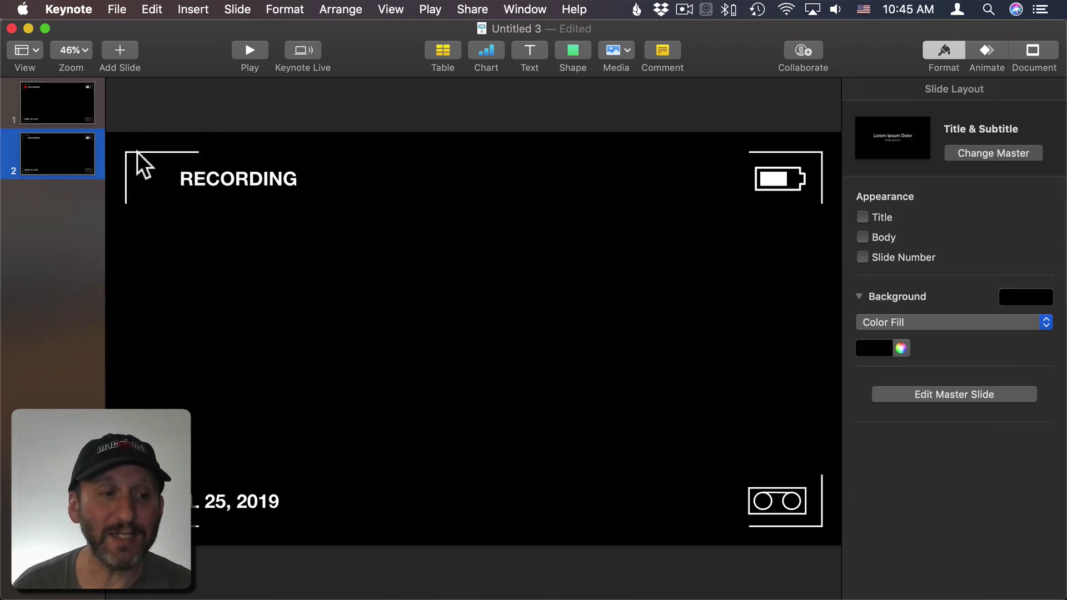
{"action": "left_click", "coordinate": [68, 111]}
{"action": "left_click", "coordinate": [65, 150]}
Step: Set slide 1's transition to start automatically with a 1-second delay
{"action": "left_click", "coordinate": [68, 109]}
{"action": "left_click", "coordinate": [64, 159]}
{"action": "left_click", "coordinate": [65, 113]}
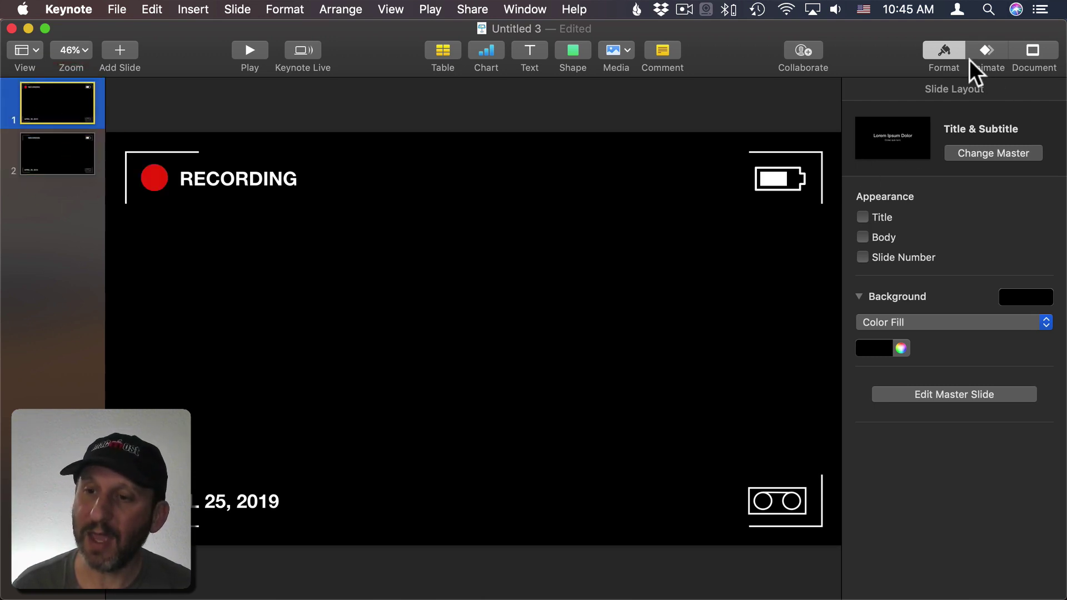
{"action": "left_click", "coordinate": [987, 55]}
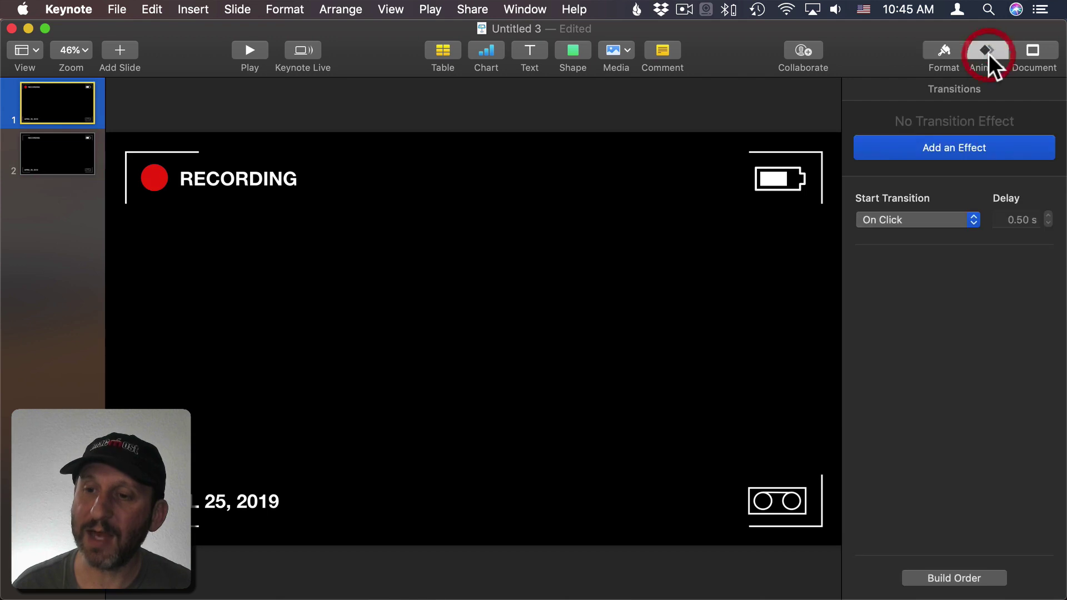
{"action": "left_click", "coordinate": [899, 219]}
{"action": "left_click", "coordinate": [902, 234]}
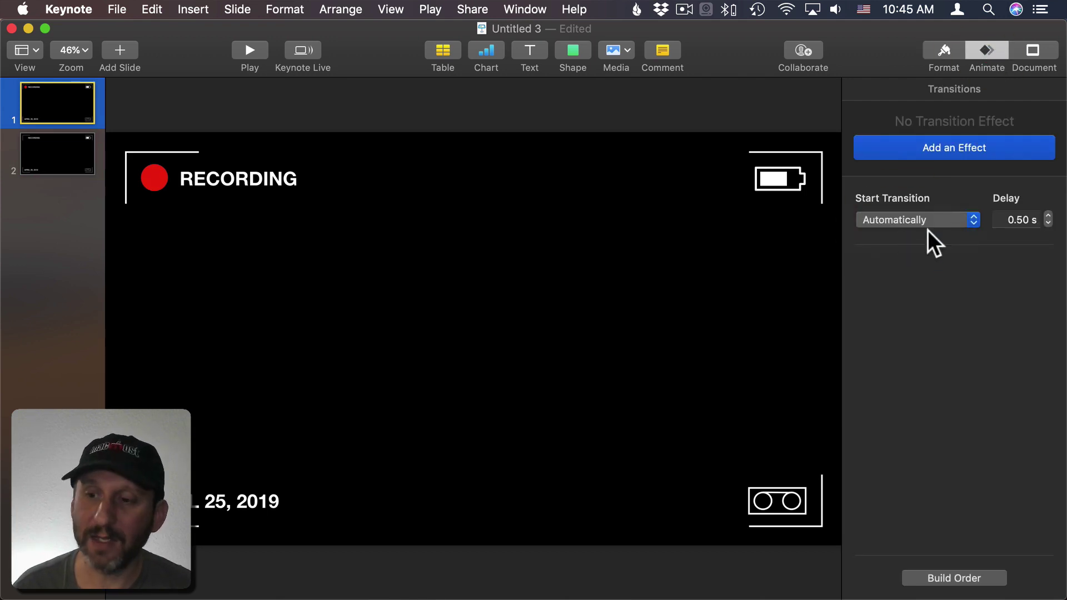
{"action": "double_click", "coordinate": [1016, 220]}
{"action": "type", "text": "1"}
{"action": "key", "text": "Return"}
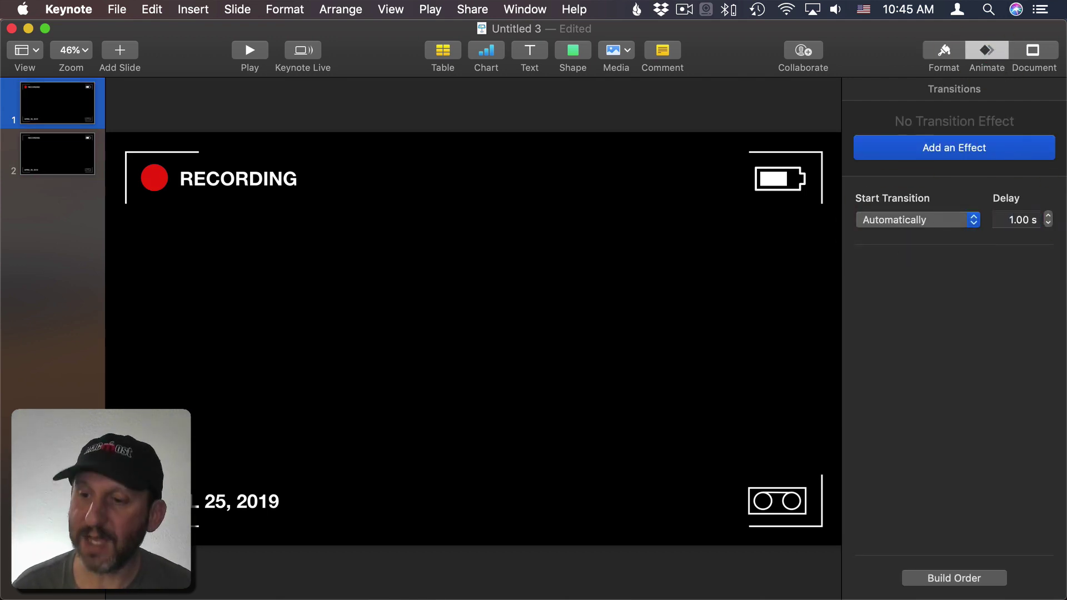
Step: Give slide 2 the same automatic 1-second transition and check the dot blinks
{"action": "left_click", "coordinate": [50, 158]}
{"action": "left_click", "coordinate": [897, 221]}
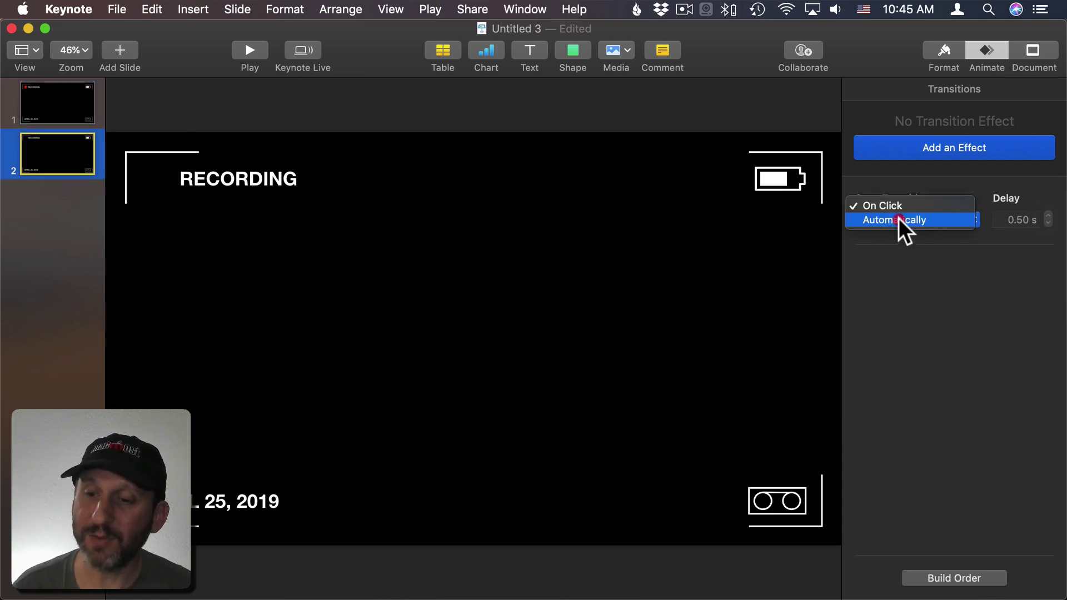
{"action": "left_click", "coordinate": [899, 220]}
{"action": "double_click", "coordinate": [1015, 219]}
{"action": "type", "text": "1"}
{"action": "key", "text": "Return"}
{"action": "left_click", "coordinate": [48, 104]}
{"action": "left_click", "coordinate": [41, 139]}
{"action": "left_click", "coordinate": [47, 107]}
{"action": "left_click", "coordinate": [44, 148]}
Step: Select slides 1 and 2 and duplicate them with Cmd+D repeatedly until there are 30 slides
{"action": "left_click", "coordinate": [59, 109]}
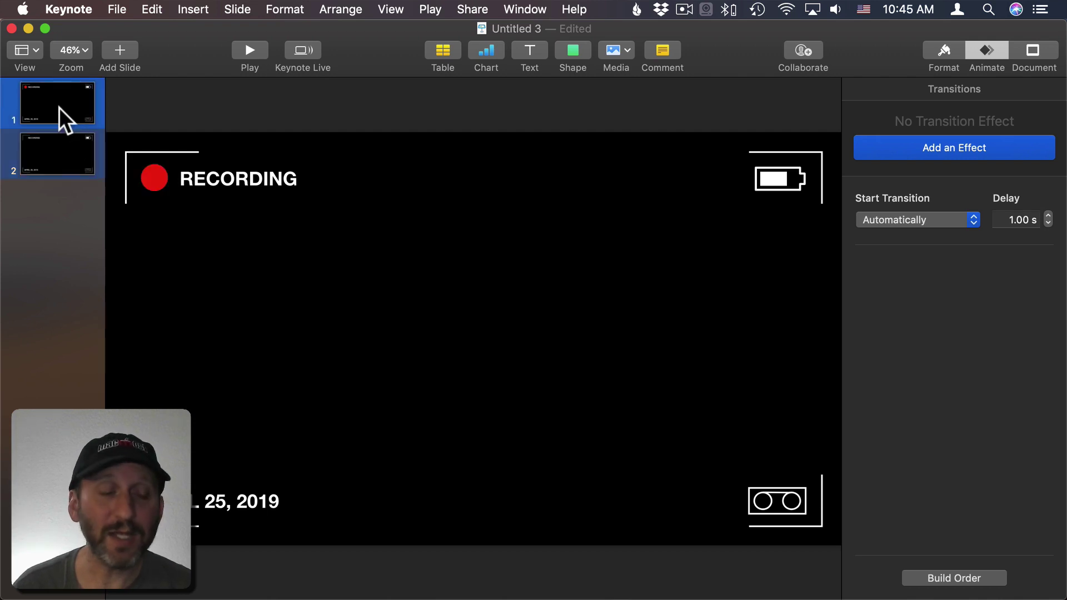
{"action": "left_click", "coordinate": [59, 109]}
{"action": "left_click", "coordinate": [53, 158], "text": "shift"}
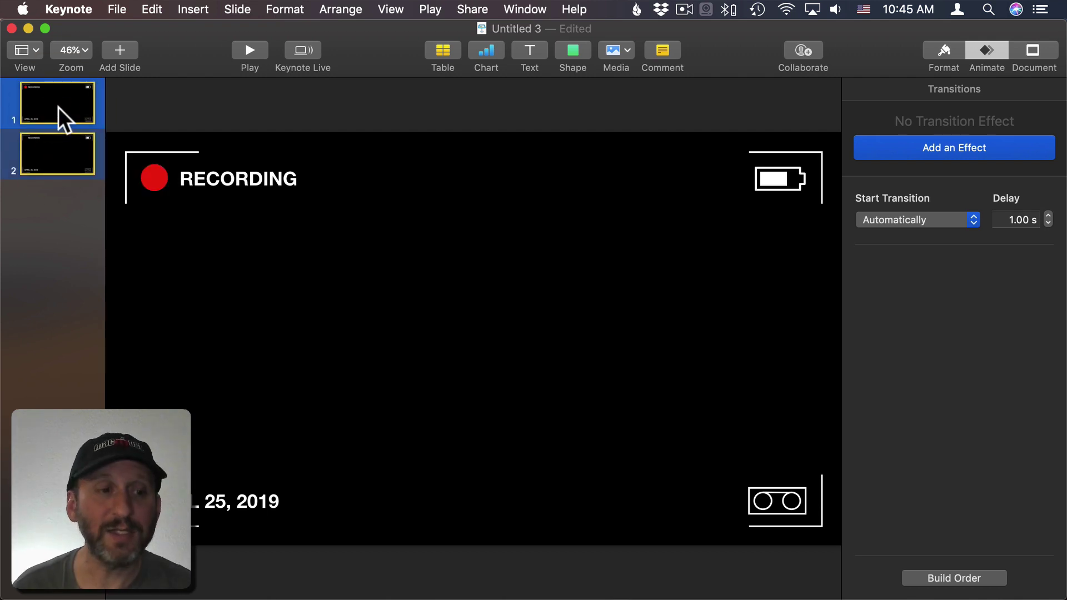
{"action": "key", "text": "super+d"}
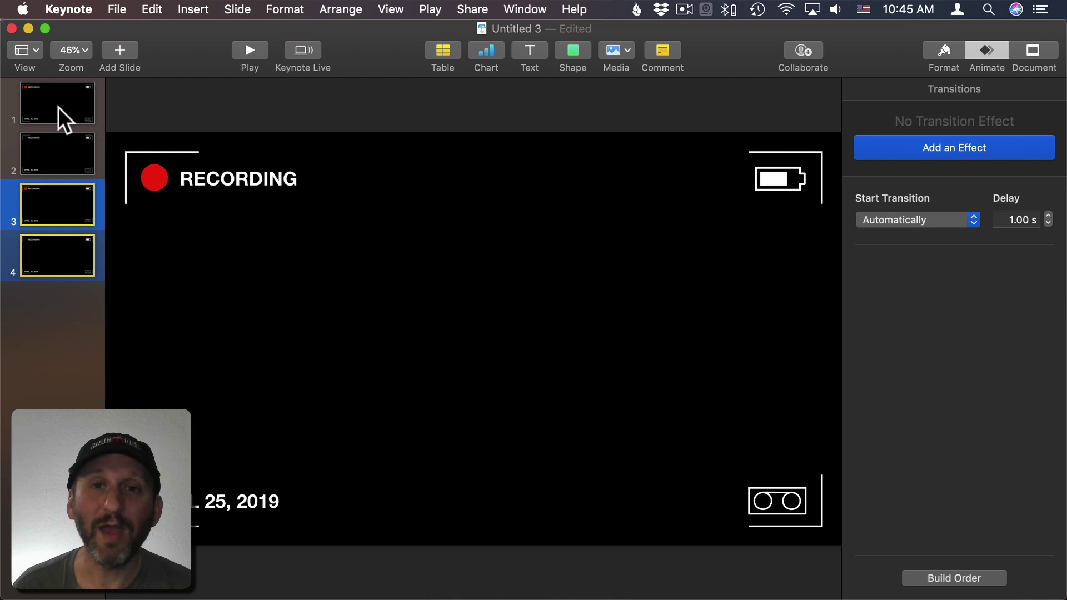
{"action": "key", "text": "super+d"}
{"action": "key", "text": "super+d"}
{"action": "key", "text": "super+d"}
{"action": "key", "text": "super+d"}
{"action": "key", "text": "super+d"}
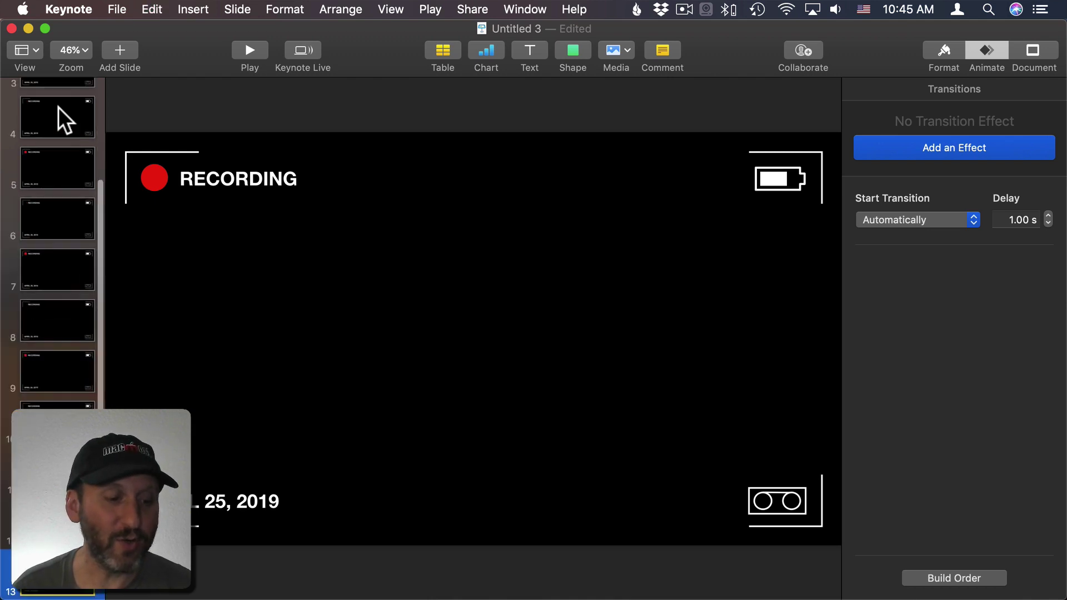
{"action": "key", "text": "super+d"}
{"action": "key", "text": "super+d"}
{"action": "key", "text": "super+d"}
{"action": "key", "text": "super+d"}
{"action": "key", "text": "super+d"}
{"action": "key", "text": "super+d"}
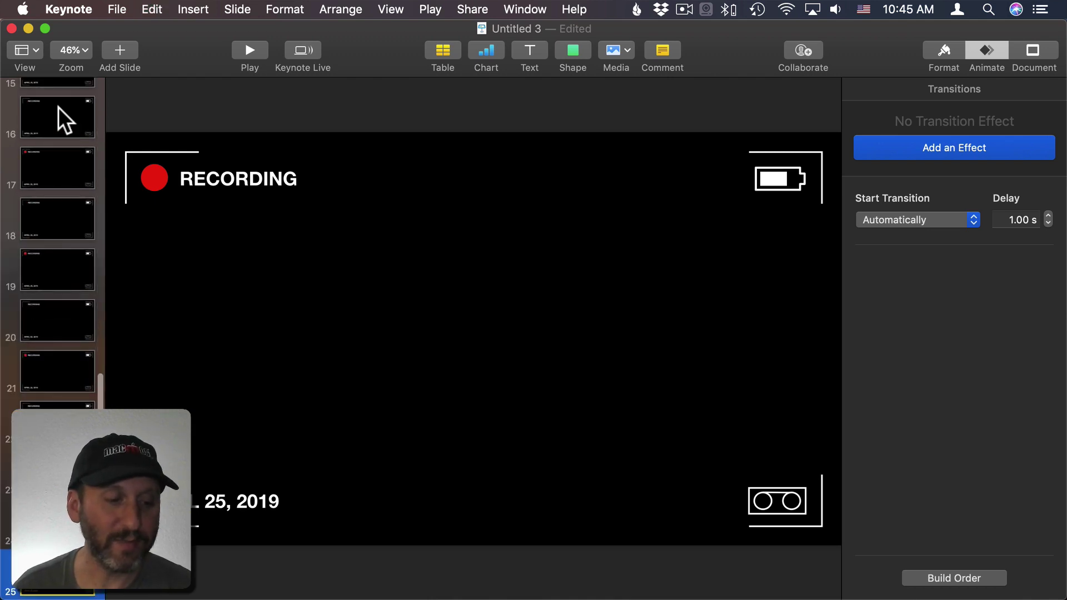
{"action": "key", "text": "super+d"}
{"action": "key", "text": "super+d"}
{"action": "key", "text": "super+d"}
{"action": "key", "text": "super+d"}
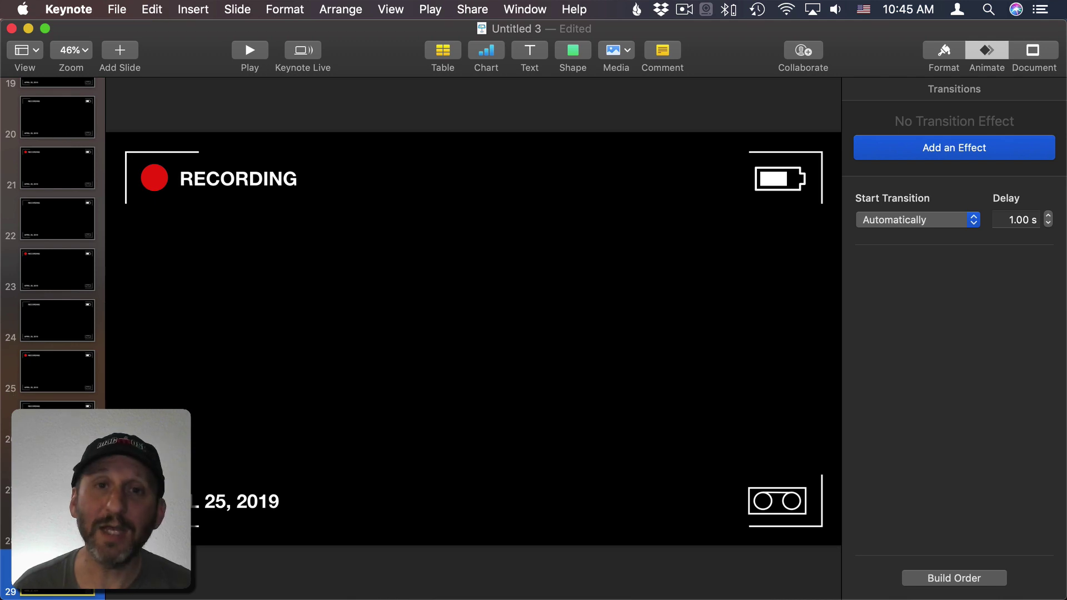
{"action": "key", "text": "super+d"}
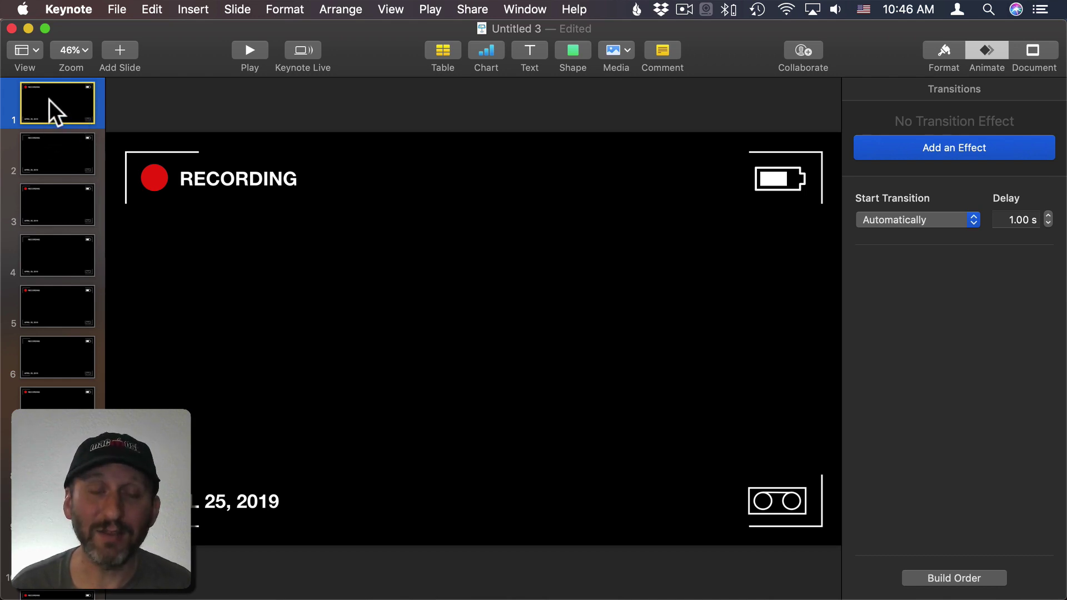
Step: Select all 30 slides and change their background from a black fill to No Fill
{"action": "scroll", "coordinate": [34, 378], "scroll_direction": "down", "scroll_amount": 15}
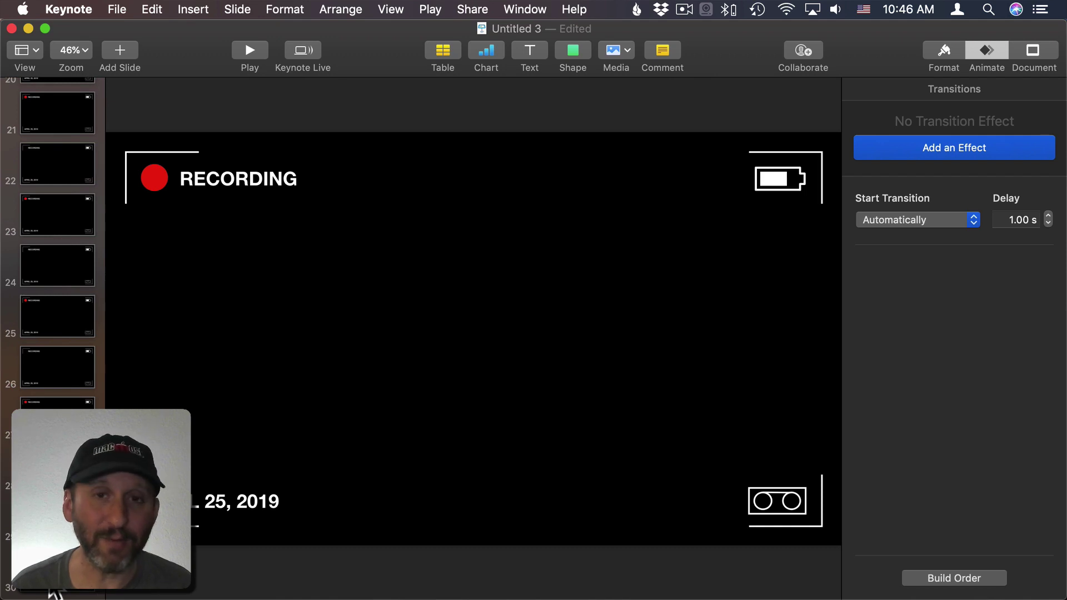
{"action": "left_click", "coordinate": [54, 592], "text": "shift"}
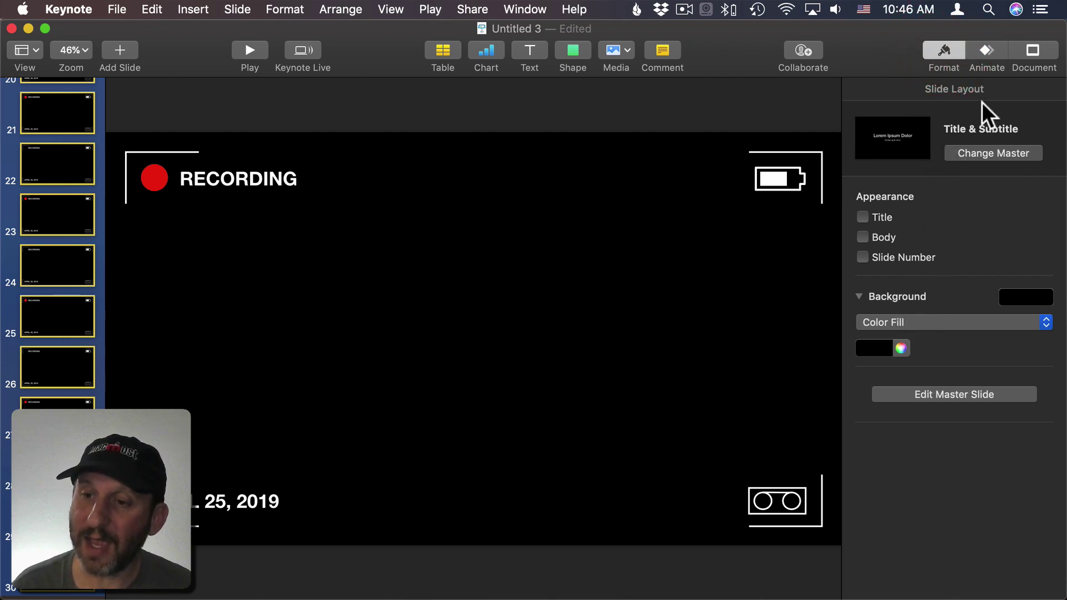
{"action": "left_click", "coordinate": [895, 318]}
{"action": "left_click", "coordinate": [895, 309]}
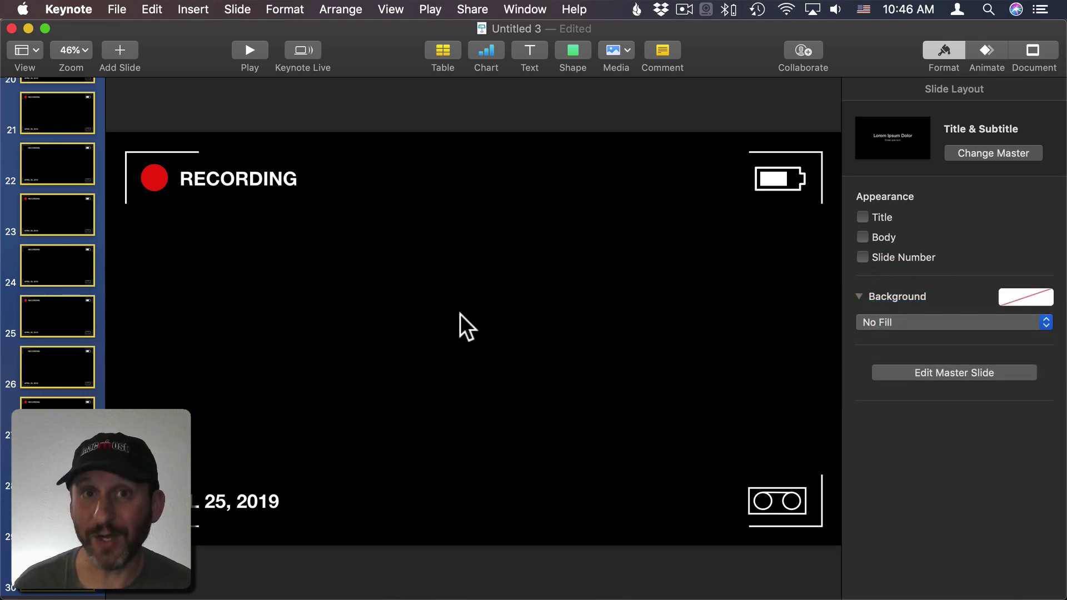
Step: Export the slides as a Custom 1920×1080 Apple ProRes 4444 movie with transparent backgrounds
{"action": "left_click", "coordinate": [115, 9]}
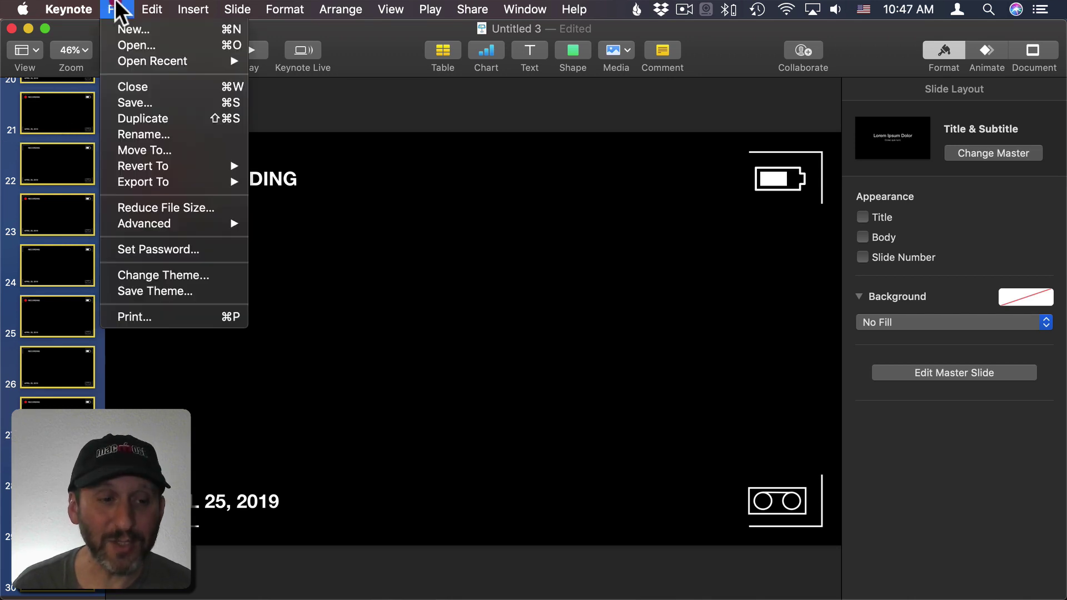
{"action": "mouse_move", "coordinate": [152, 170]}
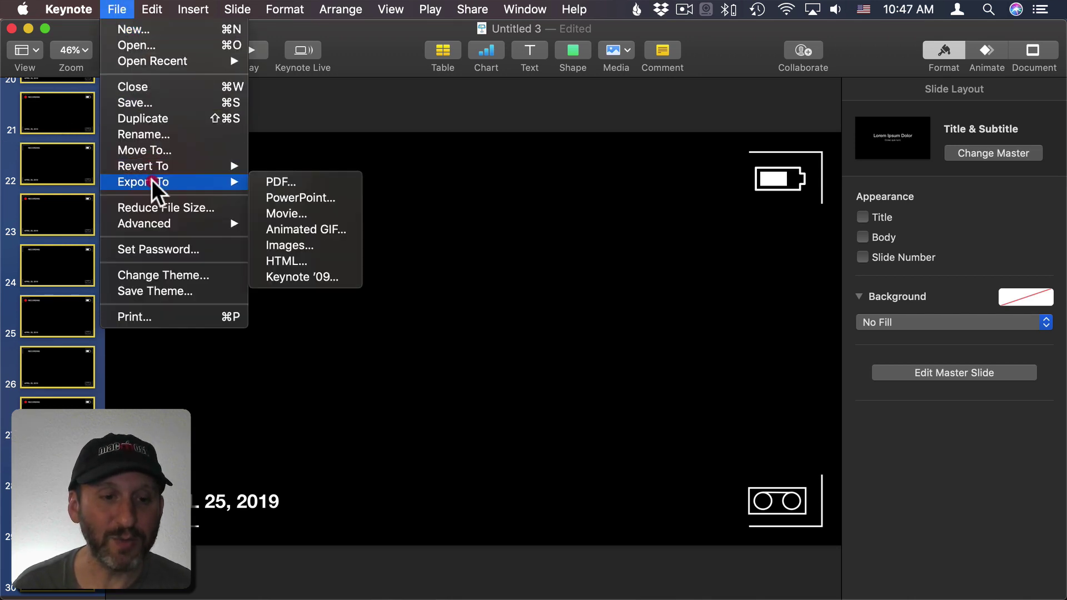
{"action": "left_click", "coordinate": [282, 215]}
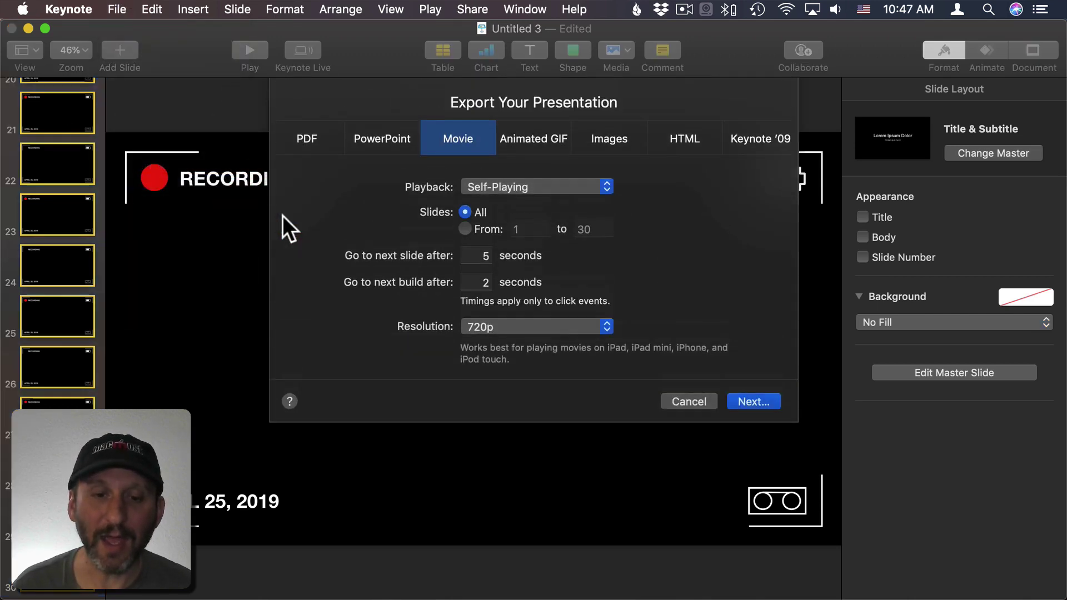
{"action": "left_click", "coordinate": [503, 329]}
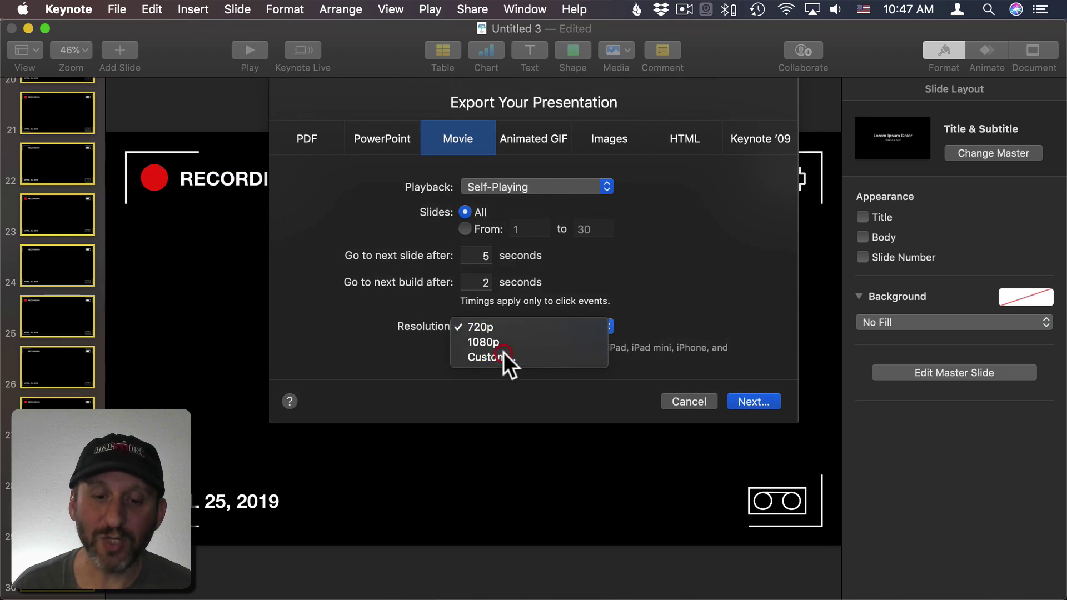
{"action": "left_click", "coordinate": [503, 356]}
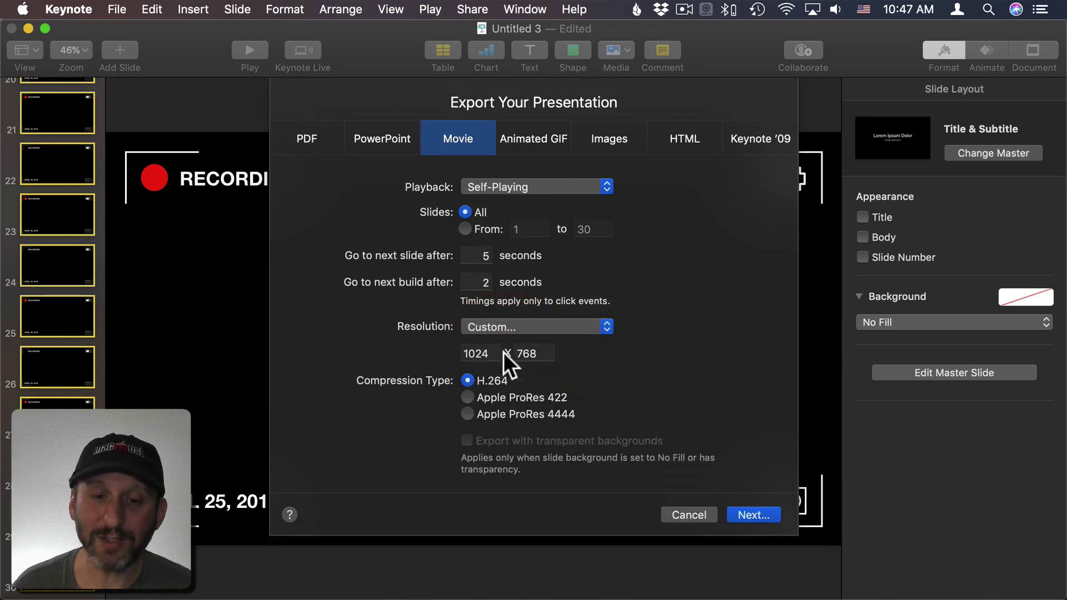
{"action": "double_click", "coordinate": [468, 353]}
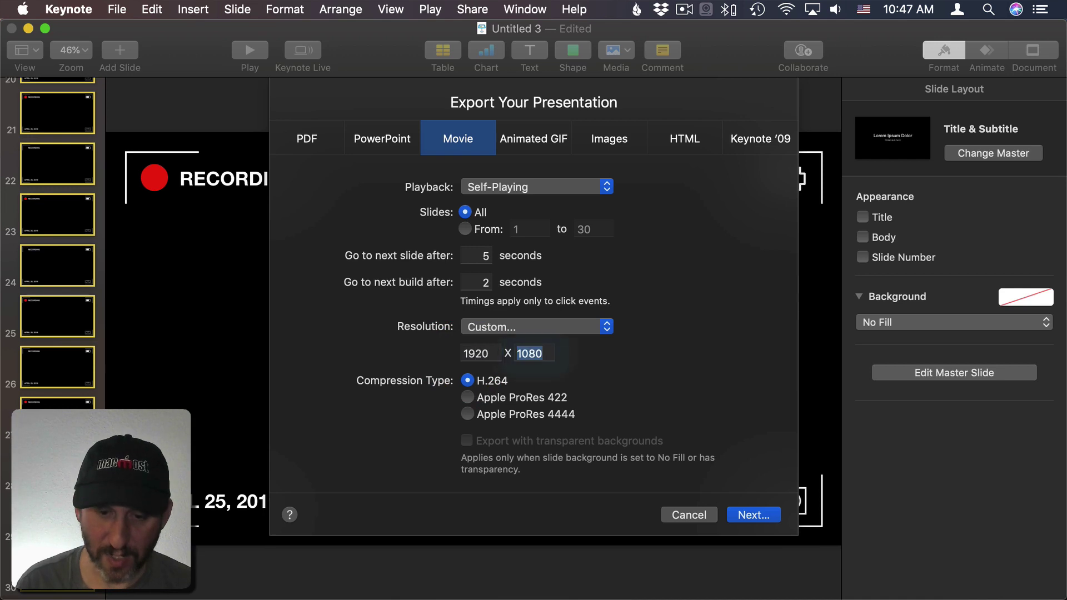
{"action": "left_click", "coordinate": [468, 414]}
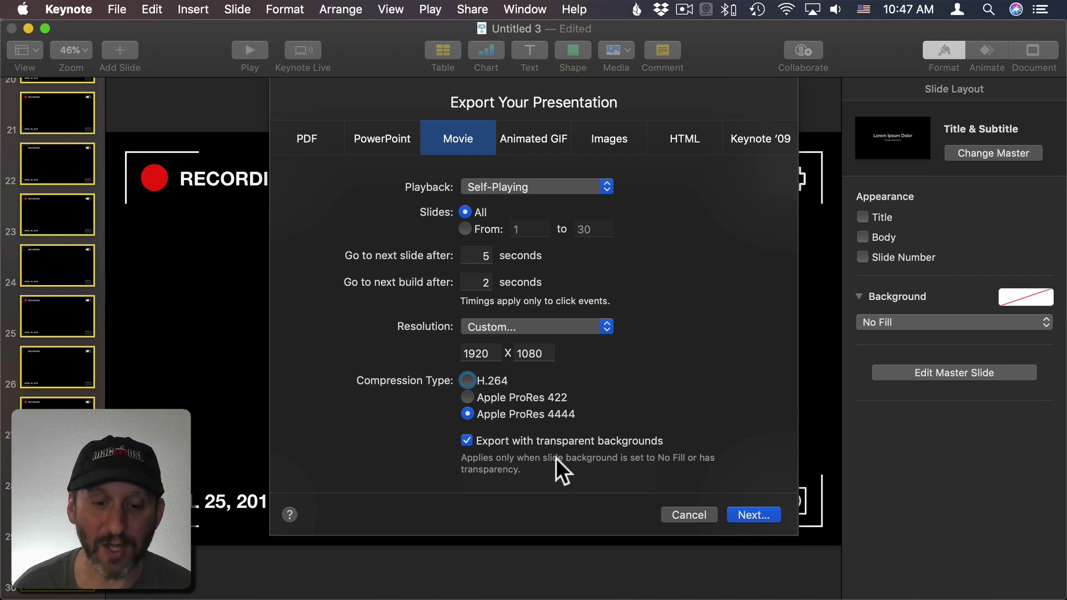
{"action": "left_click", "coordinate": [747, 512]}
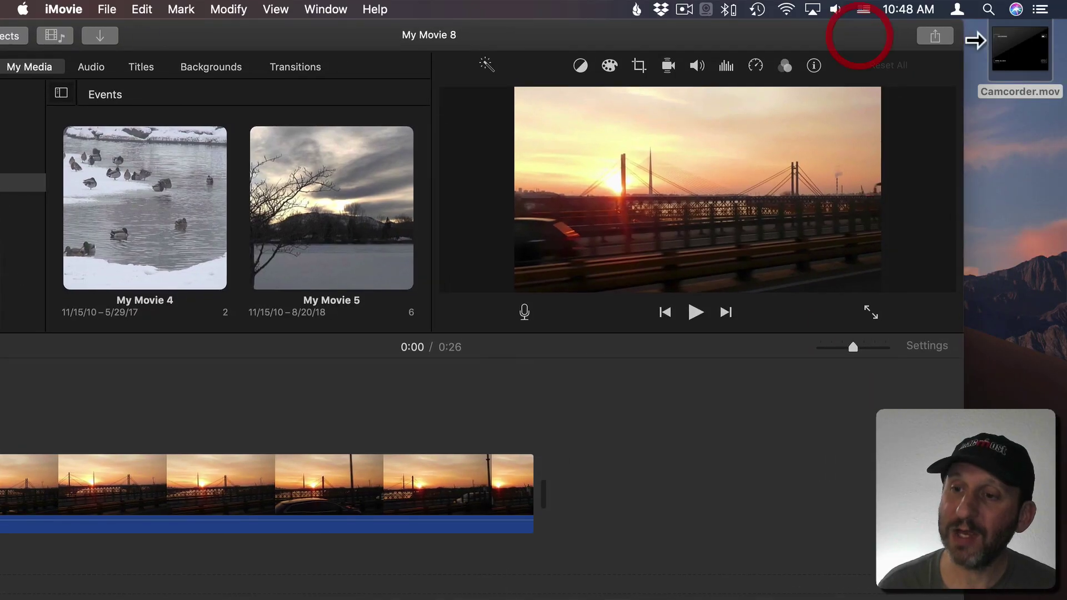
Step: Place Camcorder.mov above the sunset clip at the movie's start as a Cutaway, then play it back
{"action": "left_click_drag", "start_coordinate": [1026, 65], "coordinate": [126, 393]}
{"action": "left_click_drag", "start_coordinate": [167, 37], "coordinate": [272, 35]}
{"action": "left_click_drag", "start_coordinate": [433, 408], "coordinate": [229, 411]}
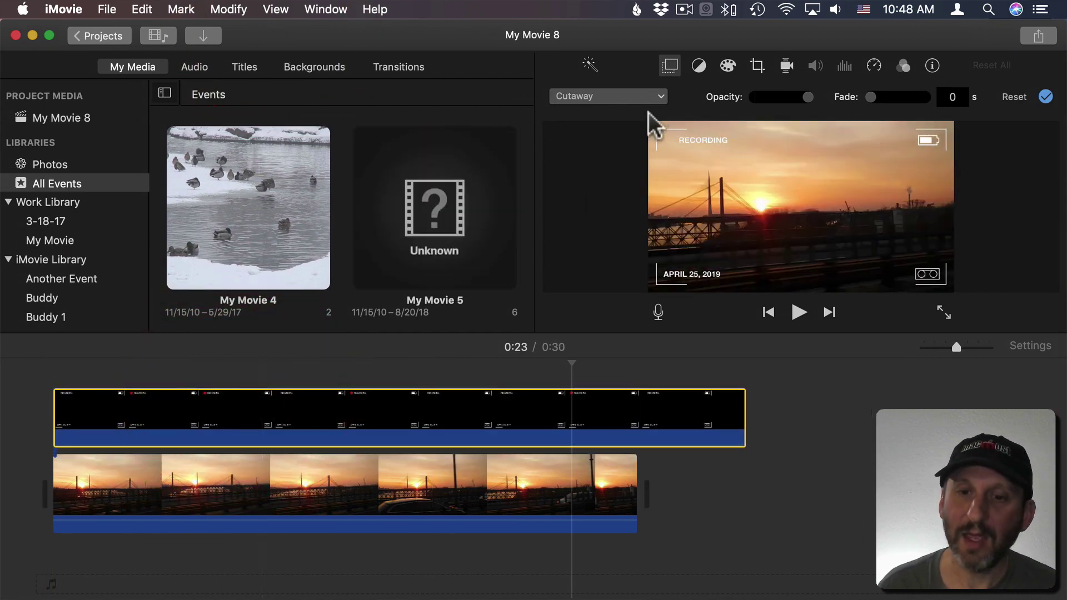
{"action": "left_click", "coordinate": [594, 99]}
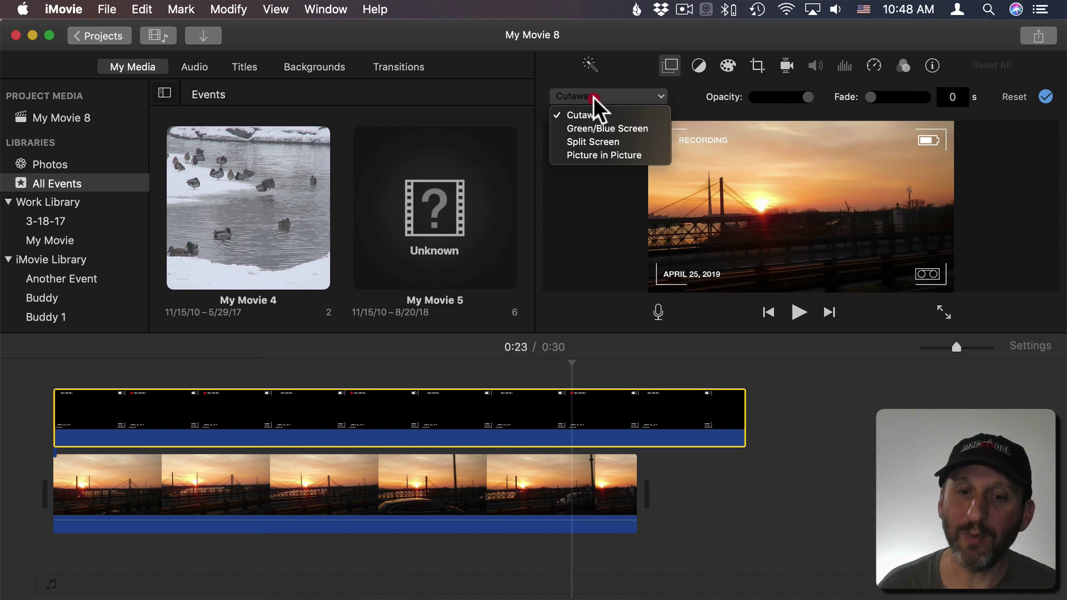
{"action": "left_click", "coordinate": [611, 94]}
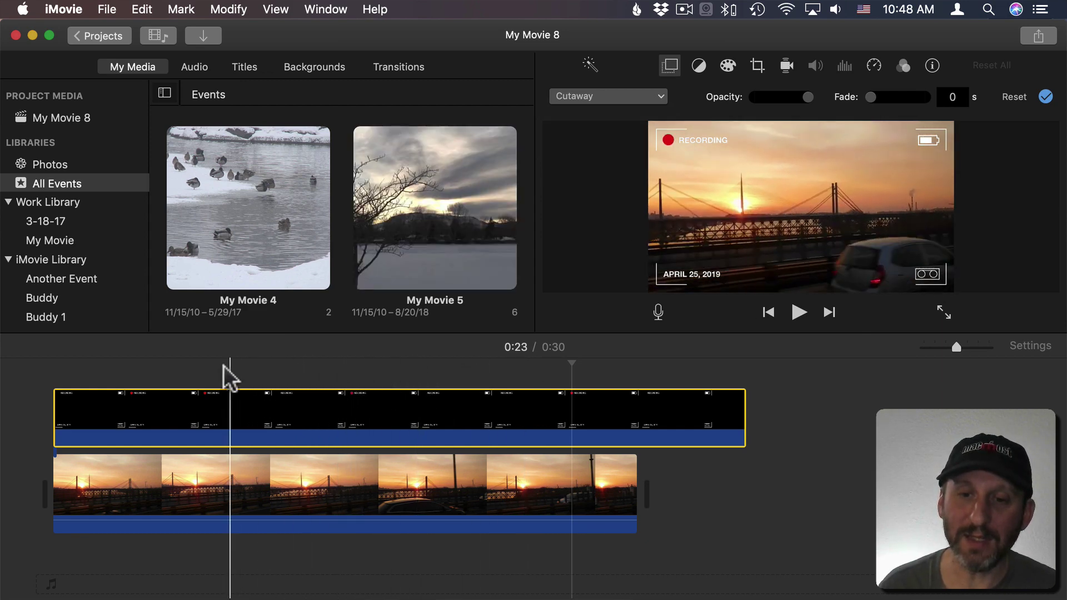
{"action": "left_click", "coordinate": [52, 364]}
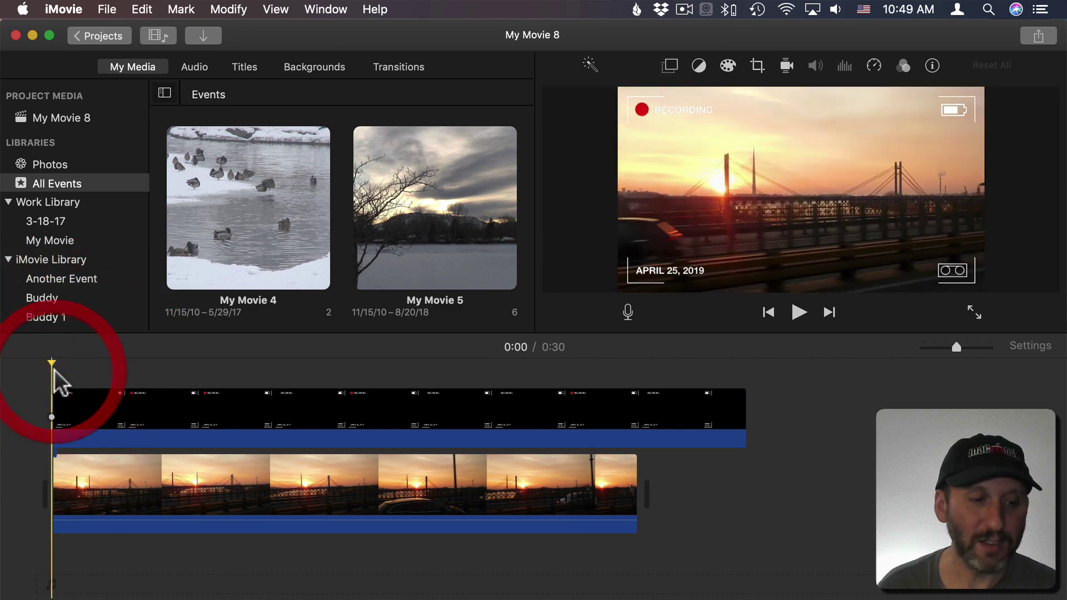
{"action": "left_click", "coordinate": [795, 314]}
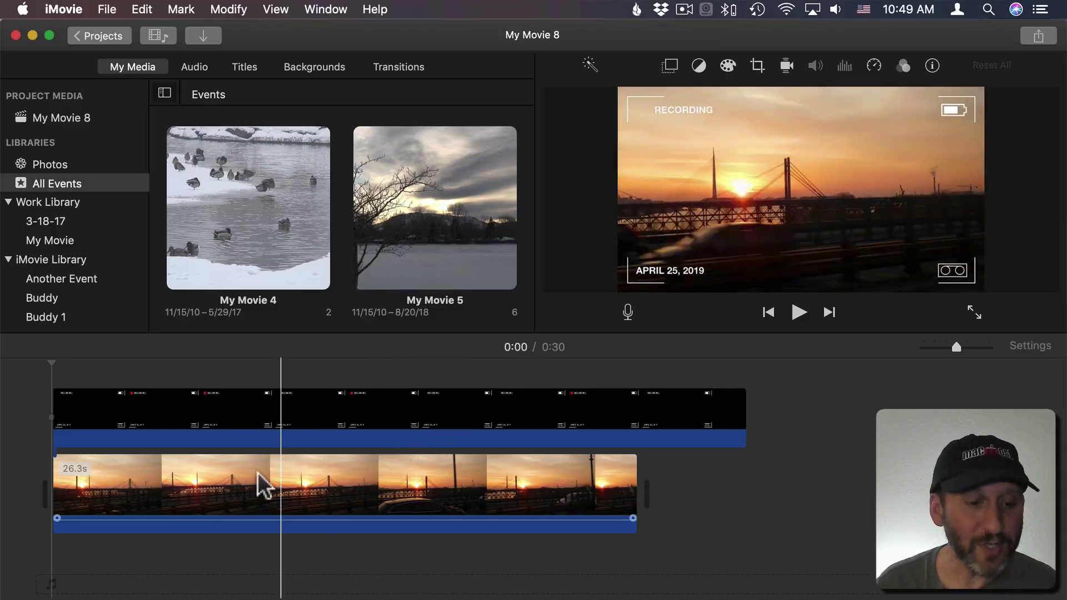
Step: Give the sunset bridge clip the Raster clip filter
{"action": "left_click", "coordinate": [202, 486]}
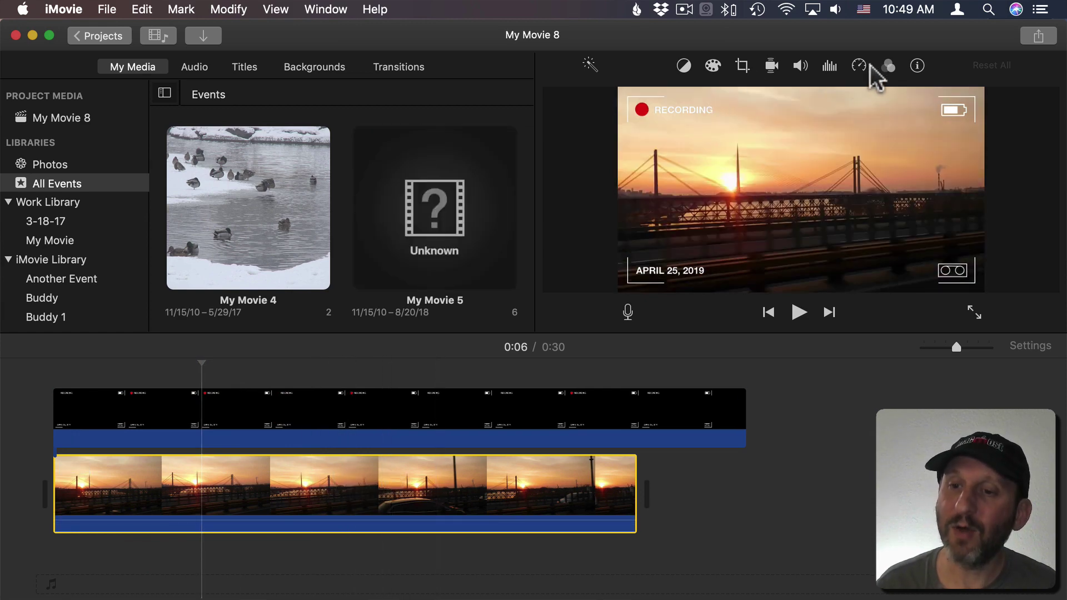
{"action": "left_click", "coordinate": [889, 66]}
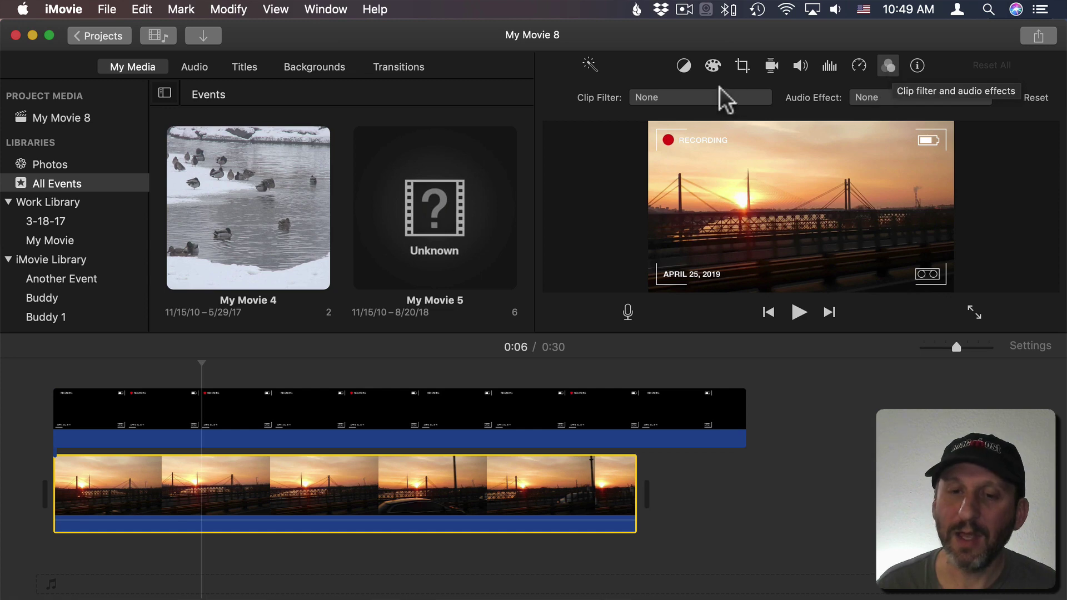
{"action": "left_click", "coordinate": [664, 101]}
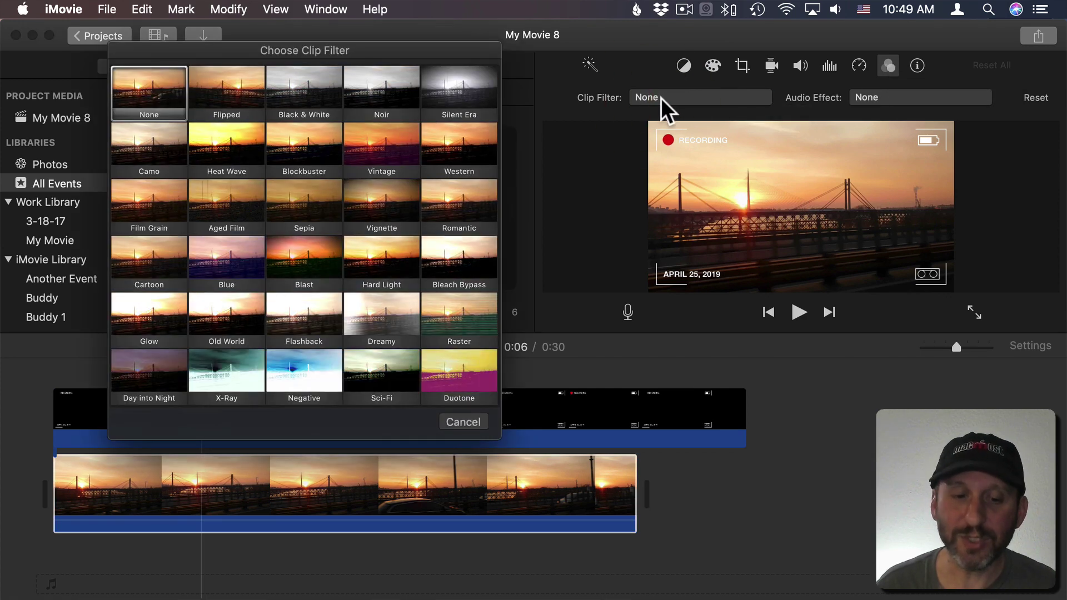
{"action": "left_click", "coordinate": [459, 321]}
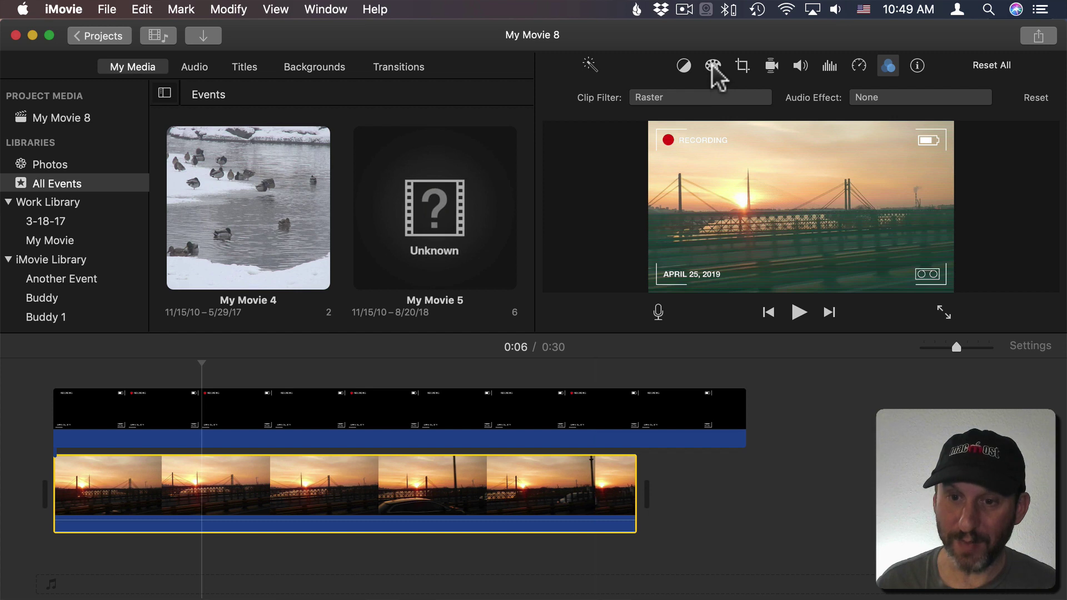
{"action": "left_click", "coordinate": [713, 67]}
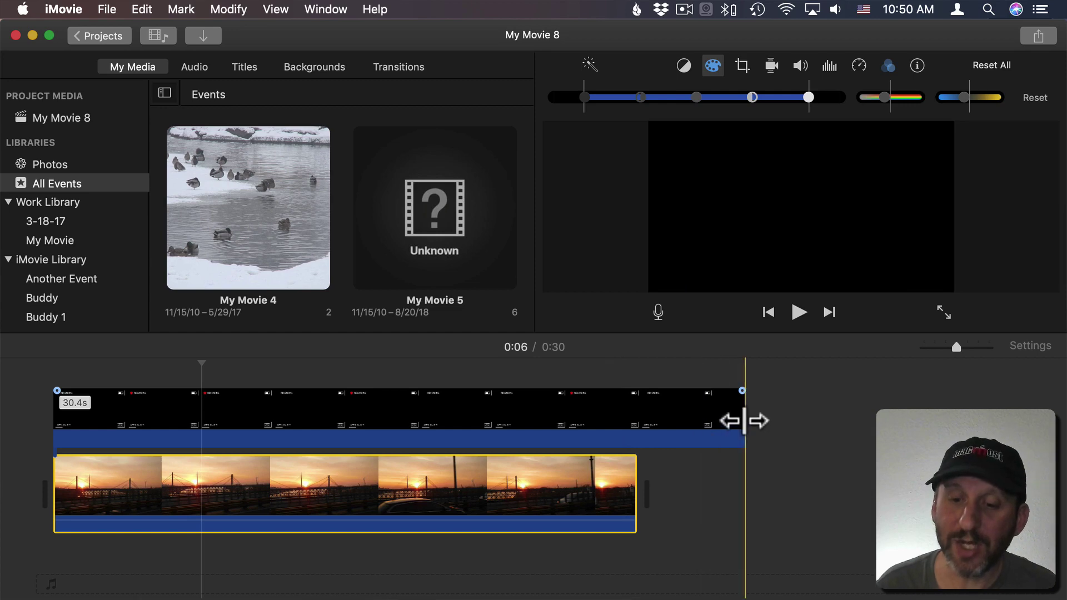
Step: Trim the Camcorder overlay's right edge to 26.3 s so it ends with the sunset clip
{"action": "left_click_drag", "start_coordinate": [750, 421], "coordinate": [636, 422]}
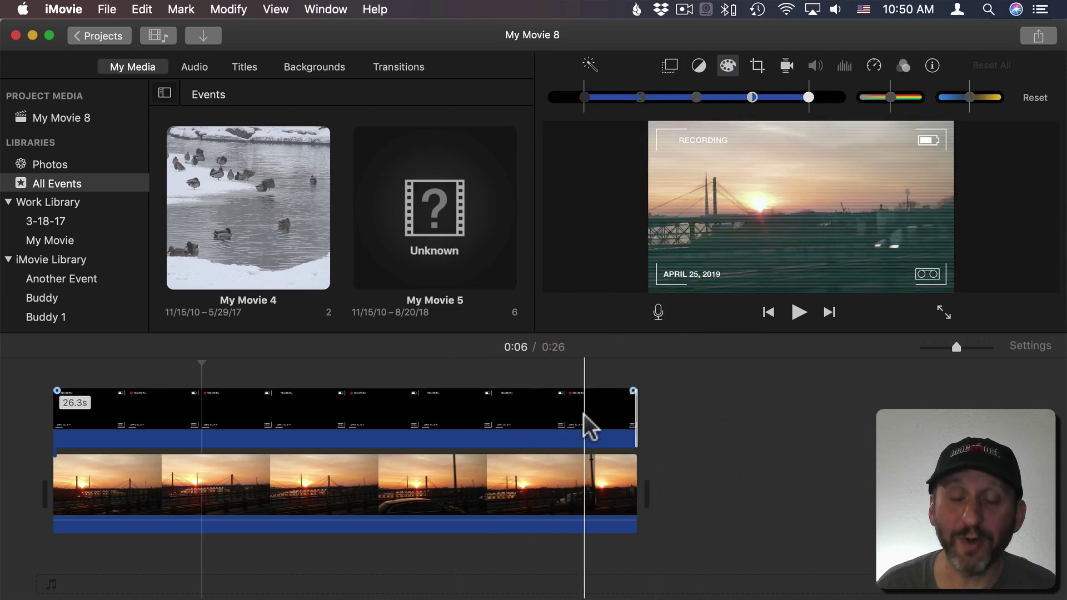
{"action": "left_click", "coordinate": [608, 417]}
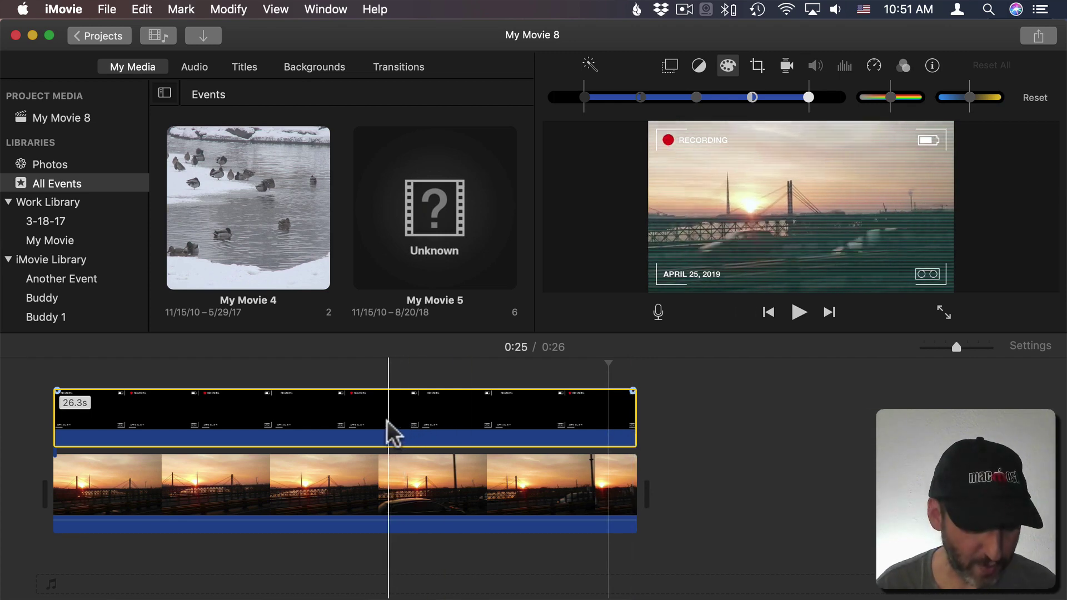
{"action": "left_click_drag", "start_coordinate": [388, 431], "coordinate": [829, 424]}
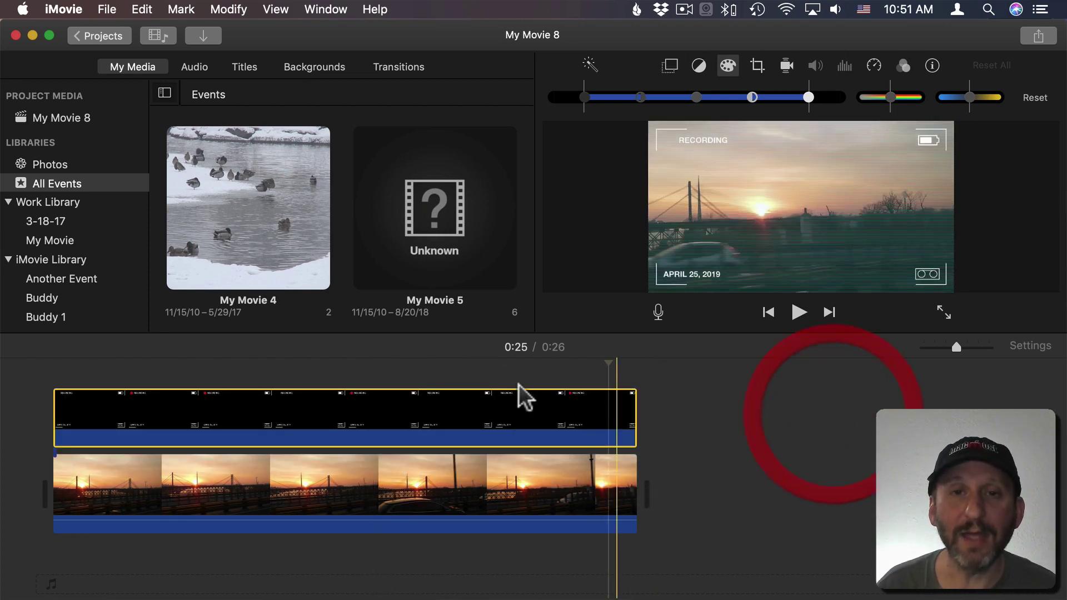